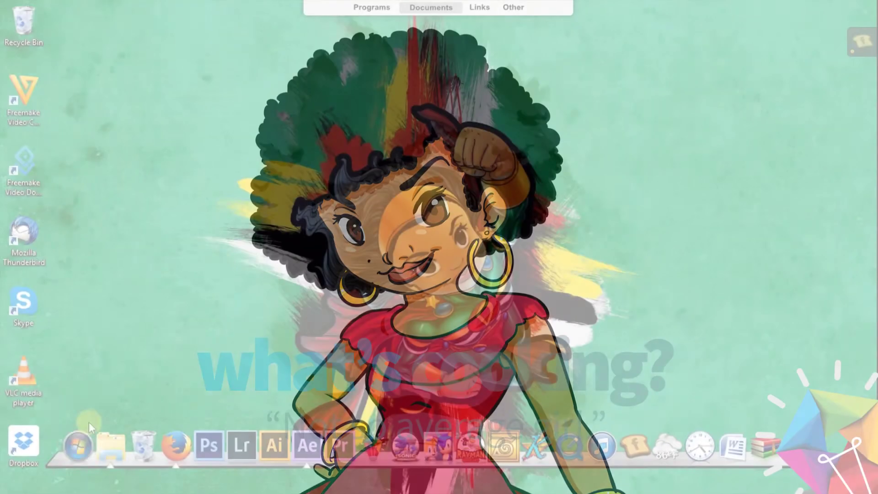
- Launch Illustrator from the dock and bring up the Open dialog with Ctrl+O
click(273, 443)
key(ctrl+o)
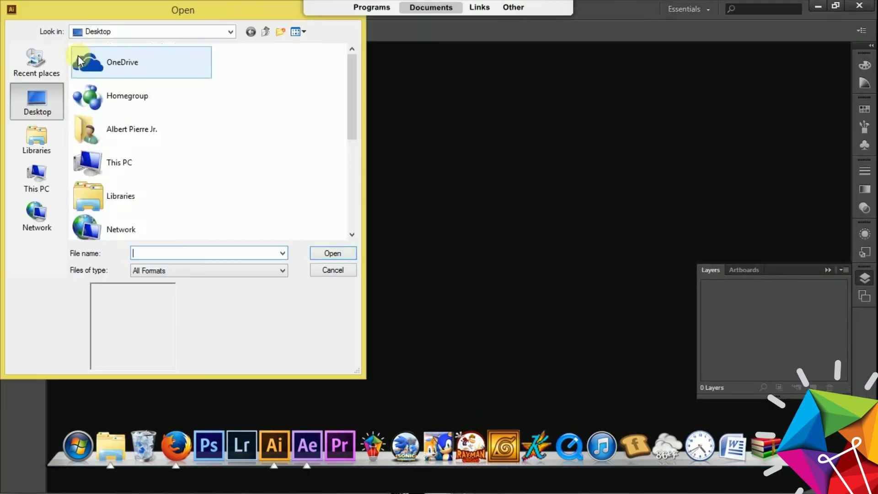
- Reopen the recent Classy.ai drawing, zoom in on the face, and set a tan fill
click(270, 67)
click(479, 215)
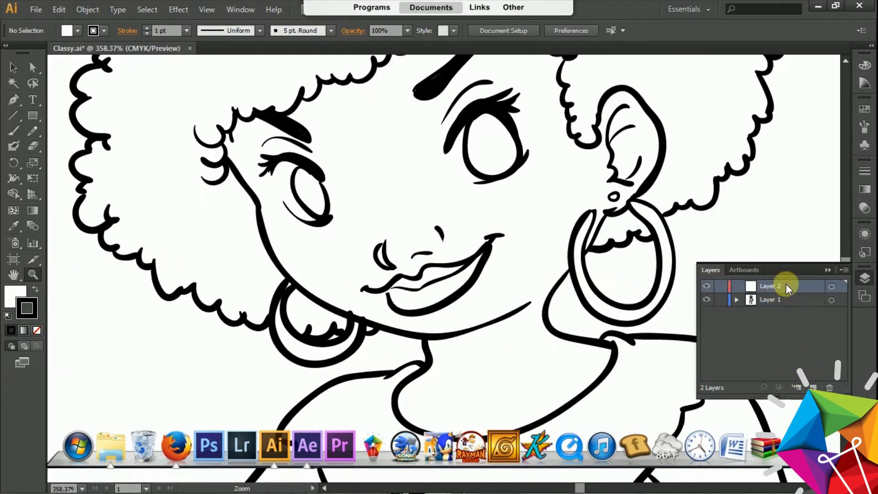
double_click(16, 295)
click(561, 166)
- Fill the girl's face, neck and forehead tan with the Pencil tool
key(n)
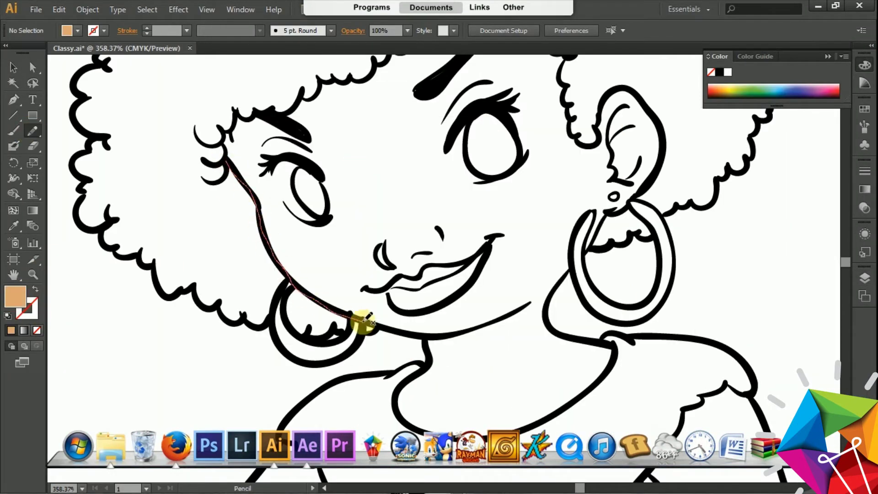
mouse_move(361, 322)
mouse_down()
mouse_move(458, 426)
mouse_move(572, 261)
mouse_up()
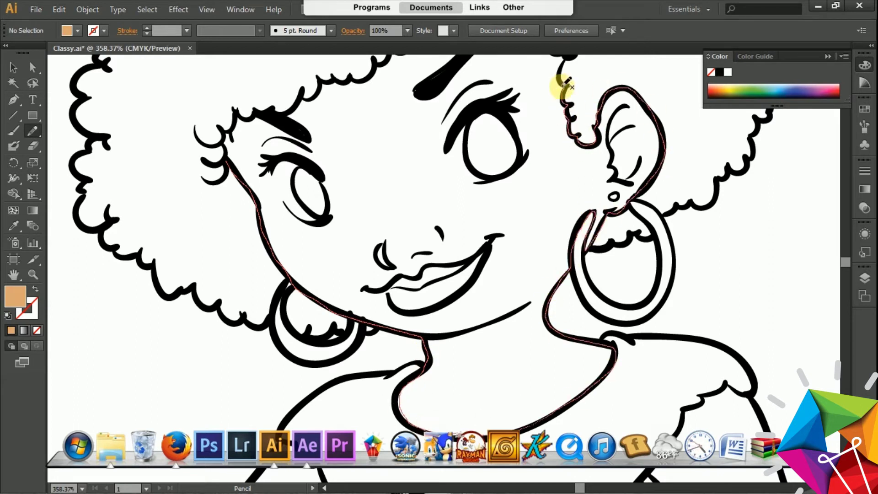
mouse_move(568, 83)
mouse_down()
mouse_move(255, 112)
mouse_move(225, 160)
mouse_up()
scroll(128, 180, up, 5)
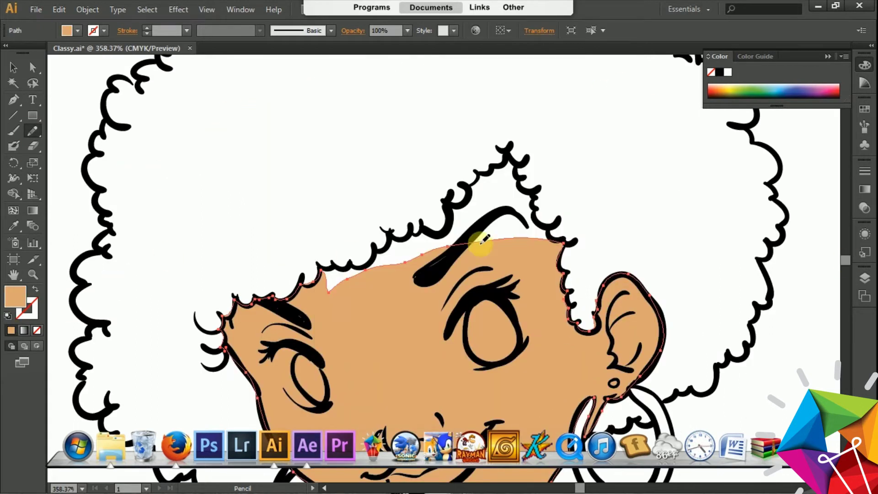
drag(486, 205, 508, 202)
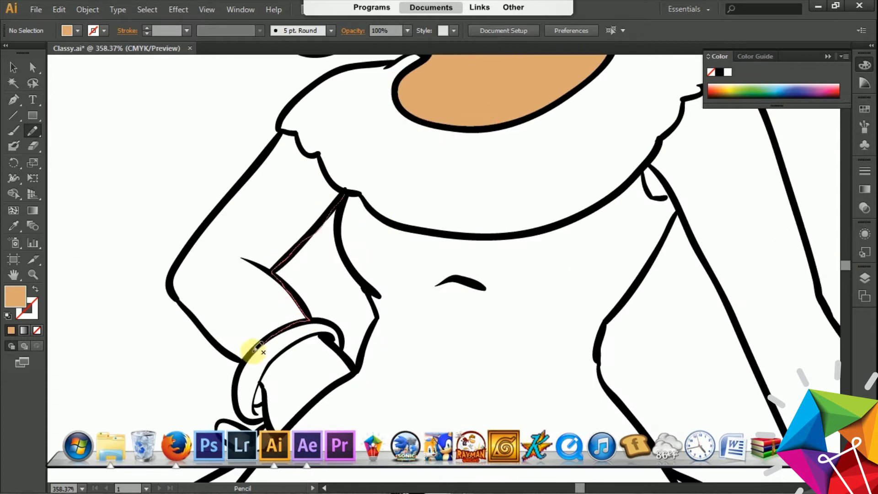
- Fill both arms, forearm and hand tan
drag(255, 349, 300, 141)
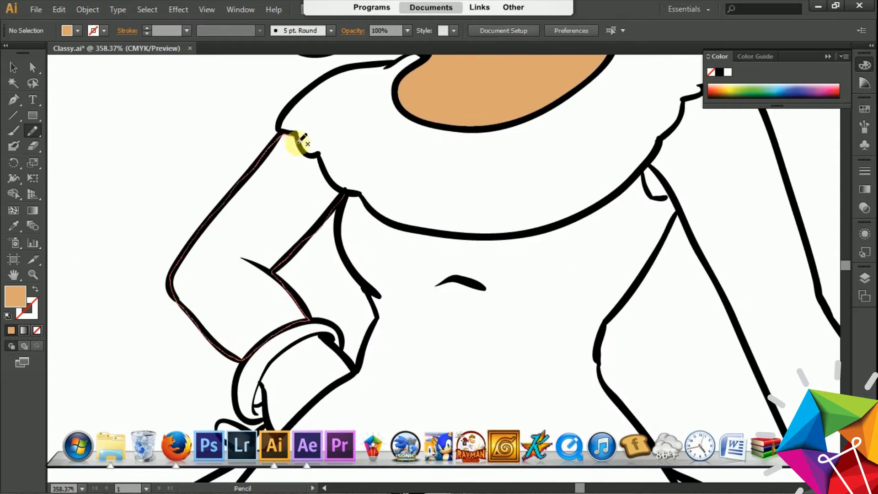
drag(783, 225, 637, 172)
mouse_move(412, 137)
mouse_down()
mouse_move(452, 89)
mouse_move(617, 372)
mouse_up()
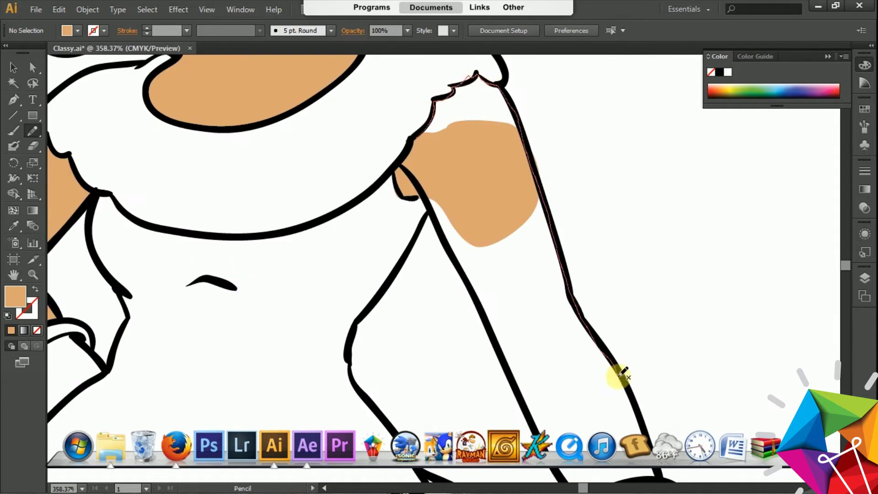
drag(627, 78, 640, 101)
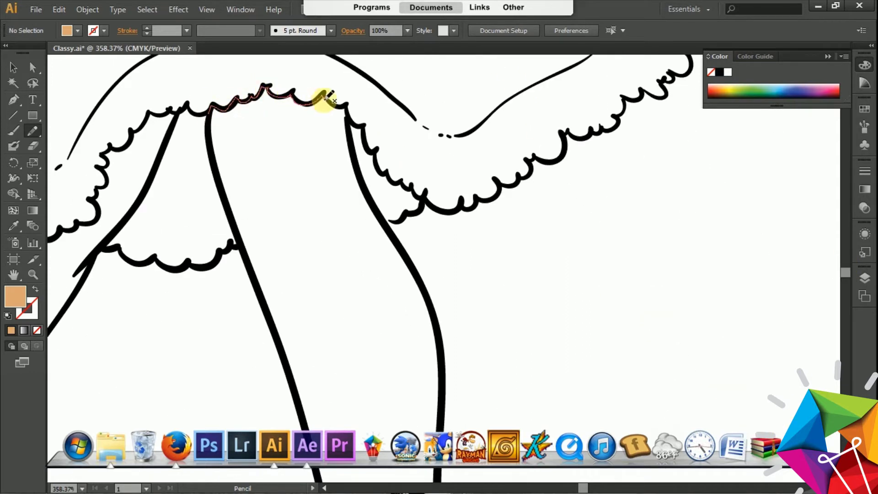
- Fill both legs, the feet above the shoes and the skin under the skirt tan
mouse_move(329, 96)
mouse_down()
mouse_move(428, 304)
mouse_move(219, 138)
mouse_up()
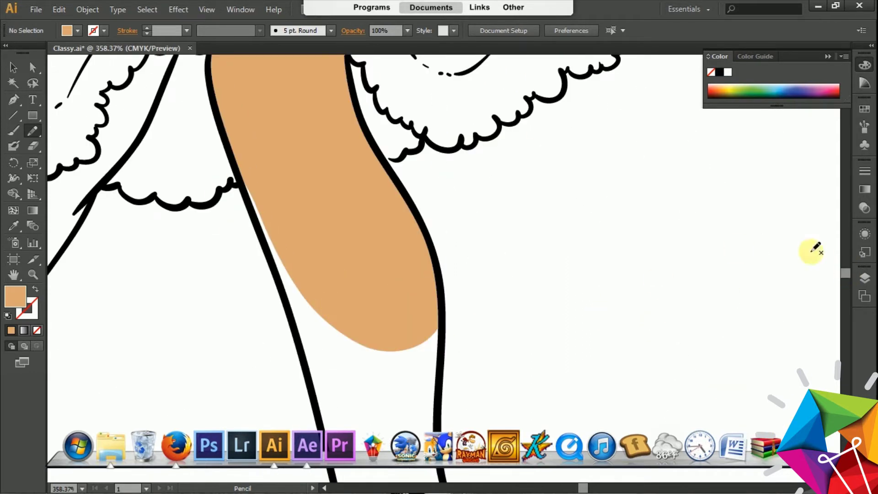
drag(314, 268, 397, 62)
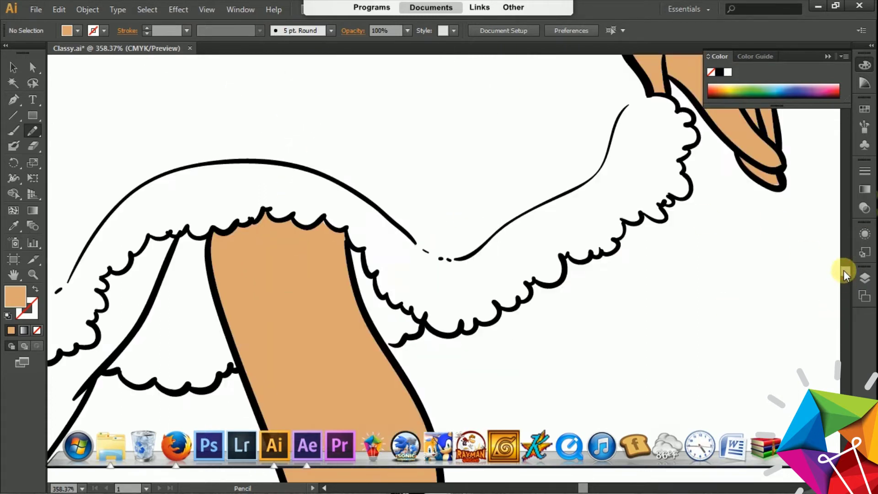
drag(521, 236, 499, 242)
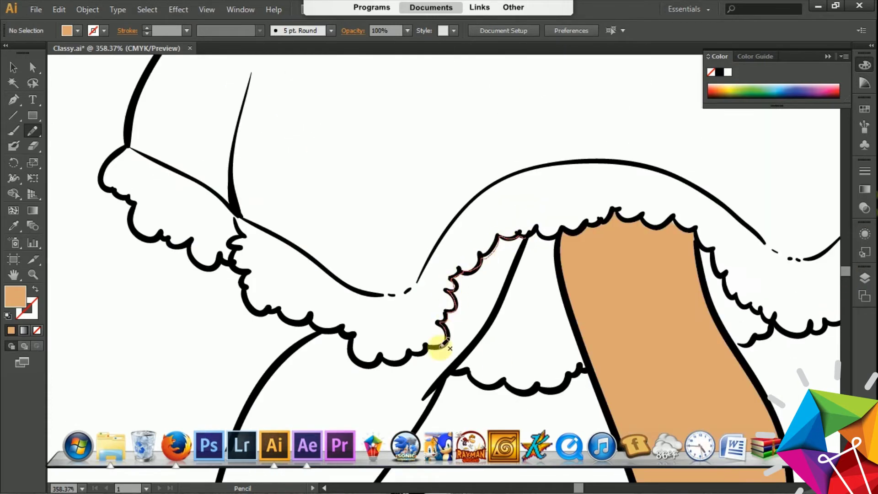
drag(302, 347, 501, 294)
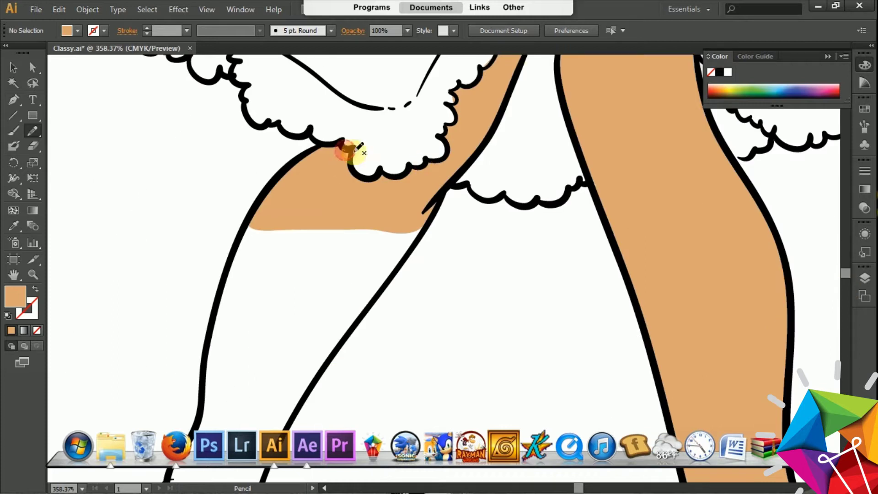
drag(201, 419, 406, 255)
drag(177, 210, 261, 226)
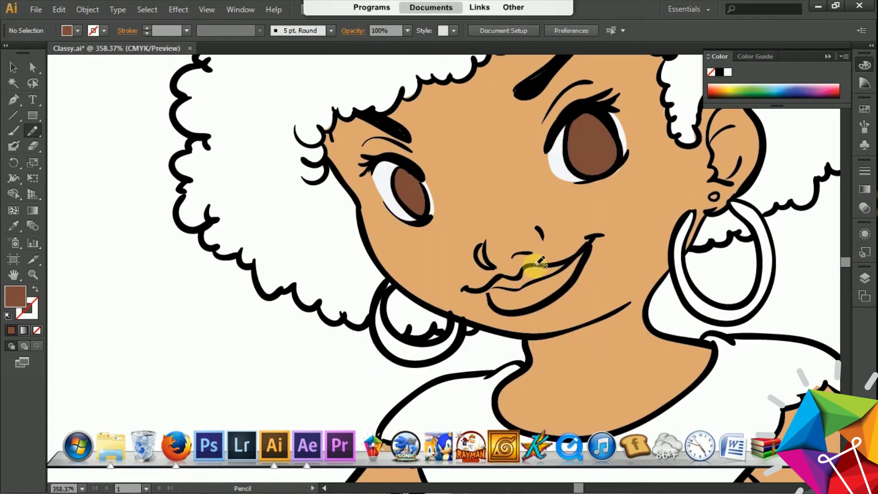
- Shade the upper irises dark brown, colour the lips salmon, and choose a yellow fill
drag(605, 121, 594, 149)
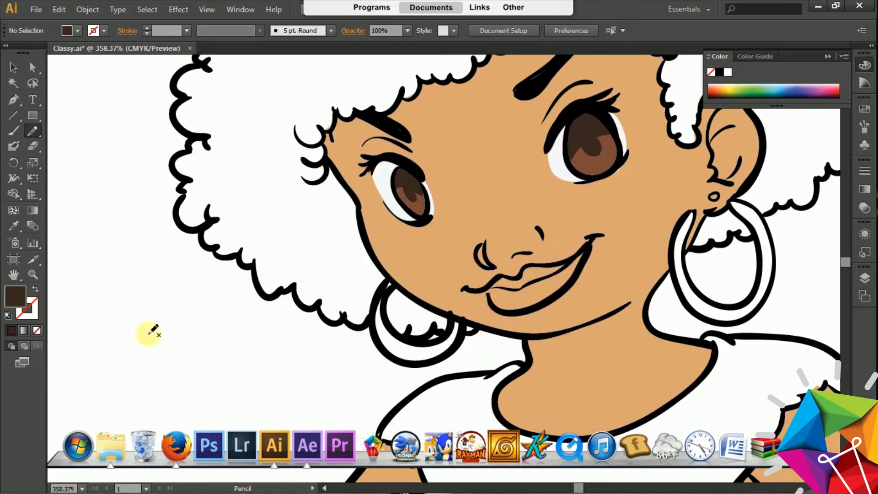
drag(517, 274, 503, 279)
double_click(15, 296)
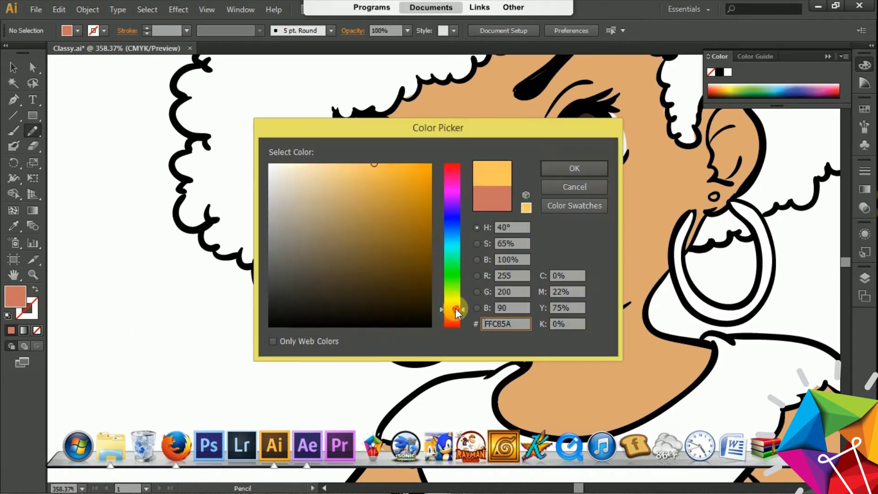
click(563, 168)
- Fill both hoop earrings and both bracelets yellow
drag(691, 212, 691, 240)
drag(725, 323, 720, 320)
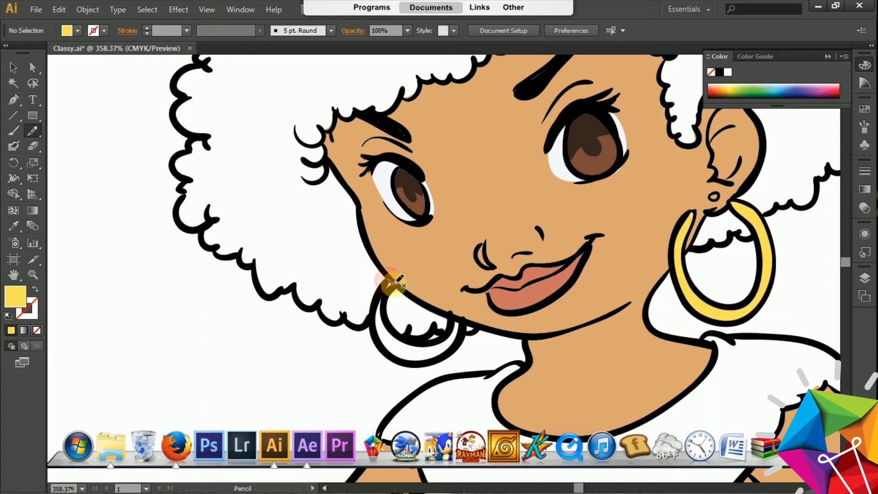
drag(386, 279, 386, 353)
scroll(444, 251, down, 5)
scroll(444, 251, down, 10)
mouse_move(411, 258)
mouse_down()
mouse_move(426, 253)
mouse_move(526, 324)
mouse_up()
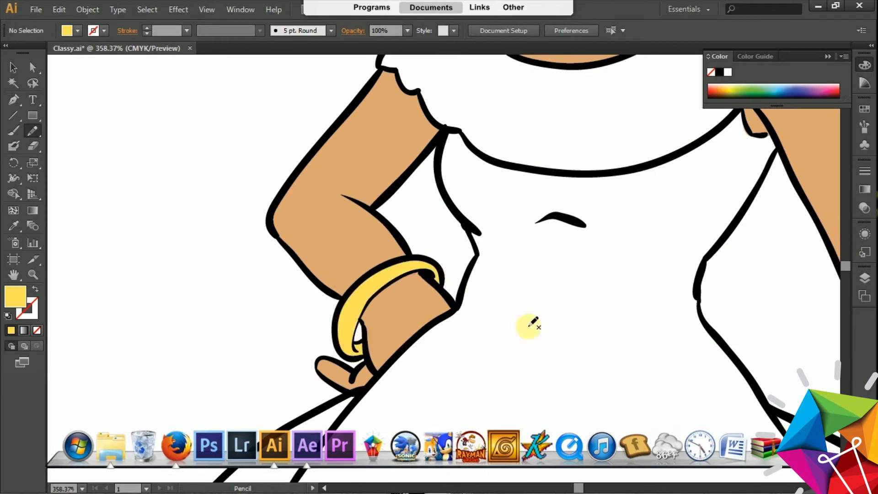
scroll(525, 323, right, 10)
drag(713, 171, 653, 235)
drag(744, 194, 713, 171)
scroll(444, 251, up, 10)
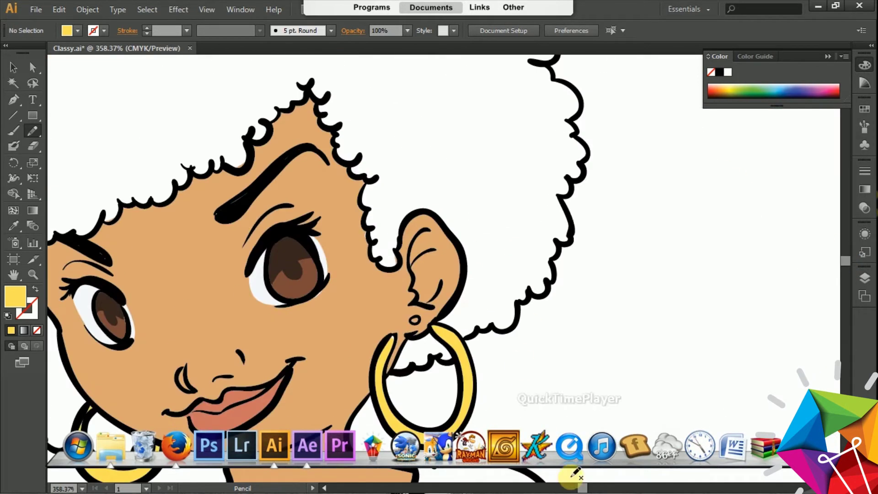
scroll(443, 251, down, 10)
- Zoom in on the dress and set the fill colour to red
key(ctrl+0)
key(z)
click(439, 183)
double_click(15, 296)
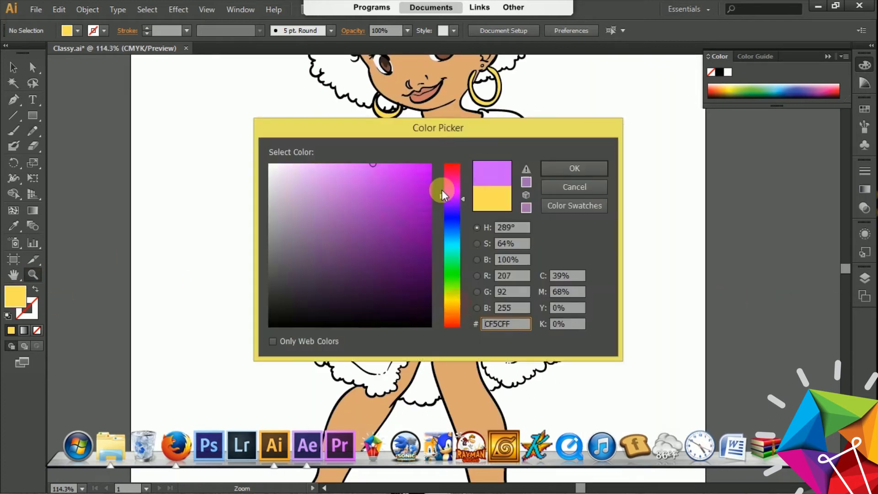
mouse_move(452, 190)
mouse_down()
mouse_move(451, 325)
mouse_move(453, 173)
mouse_up()
click(549, 168)
- Fill the dress skirt and bodice red with Pencil-traced shapes
drag(458, 256, 411, 311)
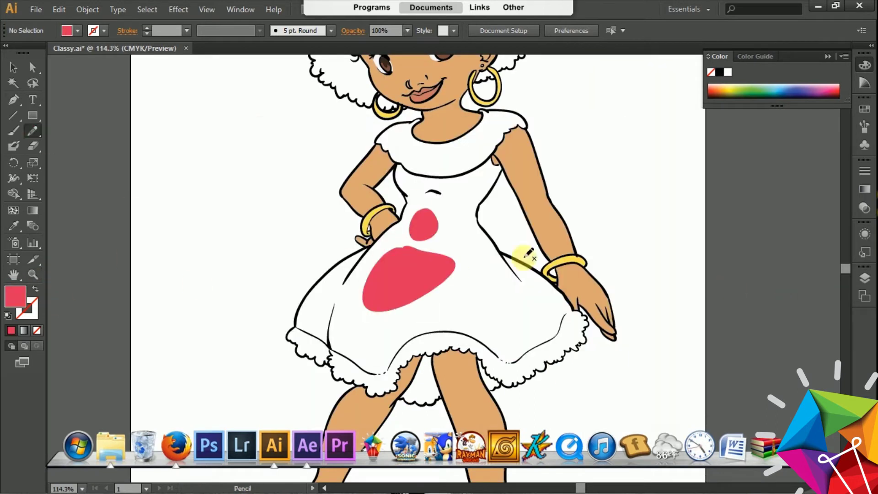
scroll(503, 229, up, 5)
mouse_move(476, 146)
mouse_down()
mouse_move(306, 286)
mouse_move(467, 439)
mouse_up()
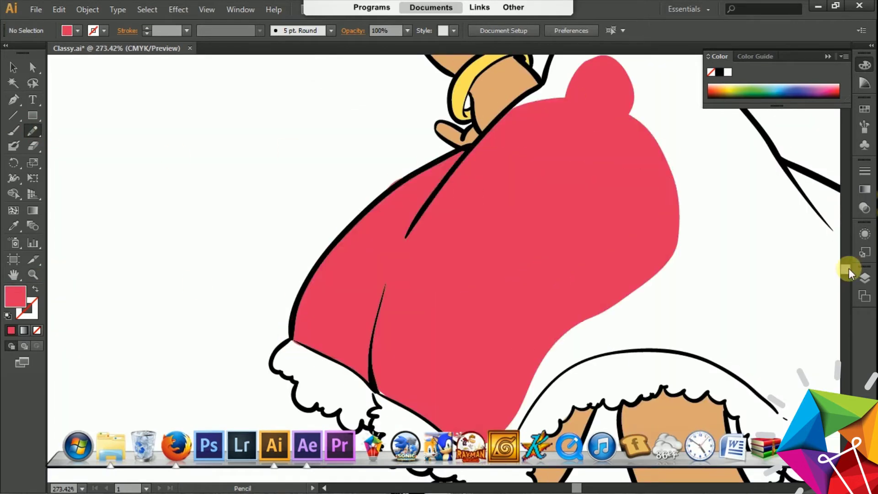
scroll(458, 275, down, 5)
mouse_move(485, 311)
mouse_down()
mouse_move(757, 251)
mouse_move(655, 162)
mouse_up()
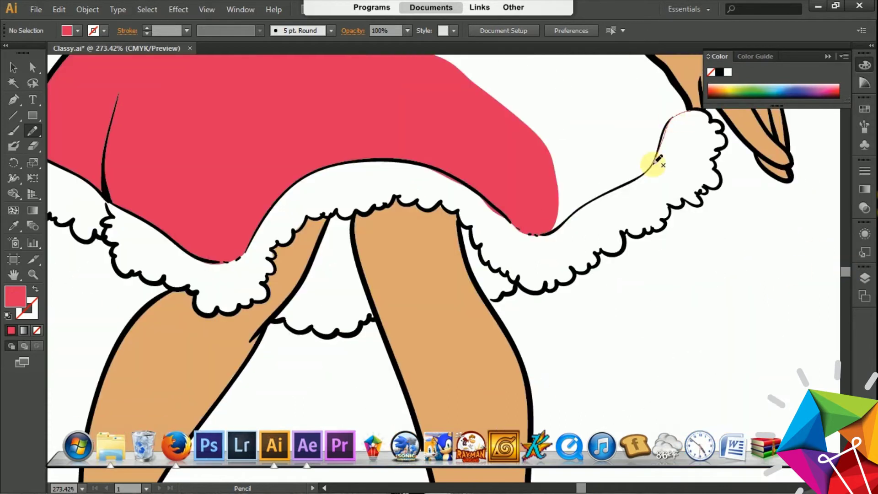
drag(652, 52, 329, 174)
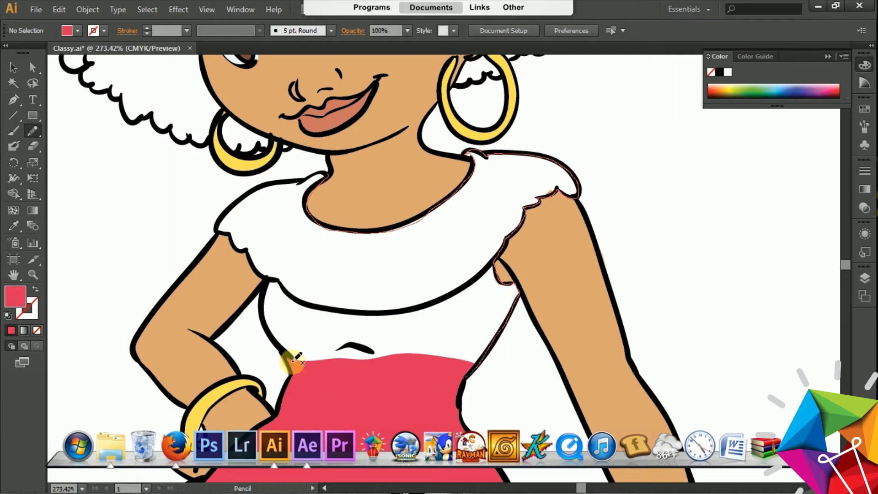
drag(259, 187, 426, 213)
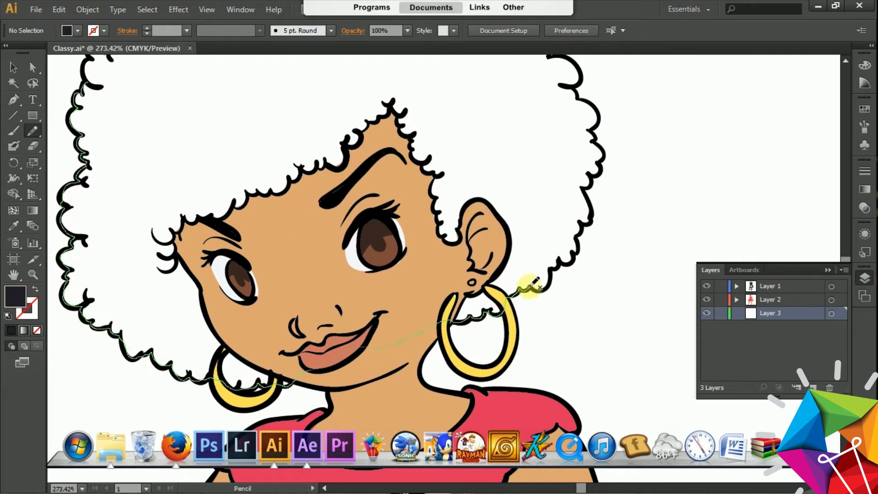
- Fill the afro near-black section by section, then make Layer 2 active
drag(391, 61, 105, 69)
scroll(156, 355, up, 5)
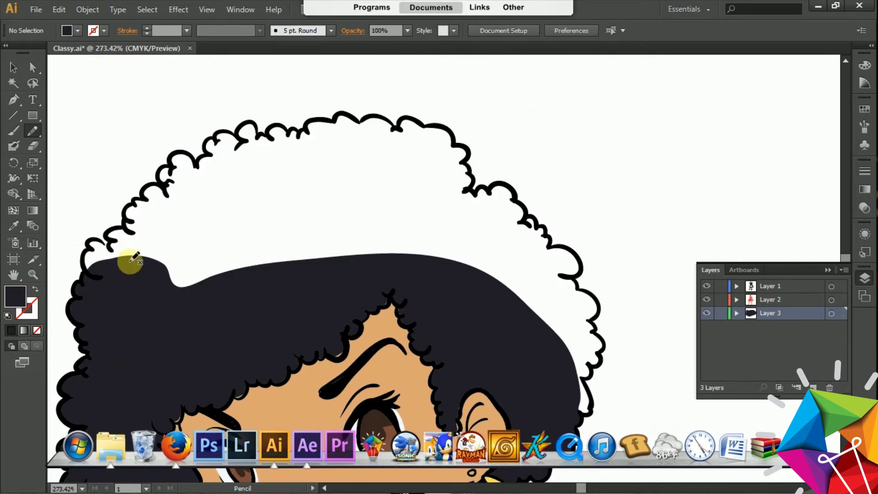
drag(235, 137, 237, 135)
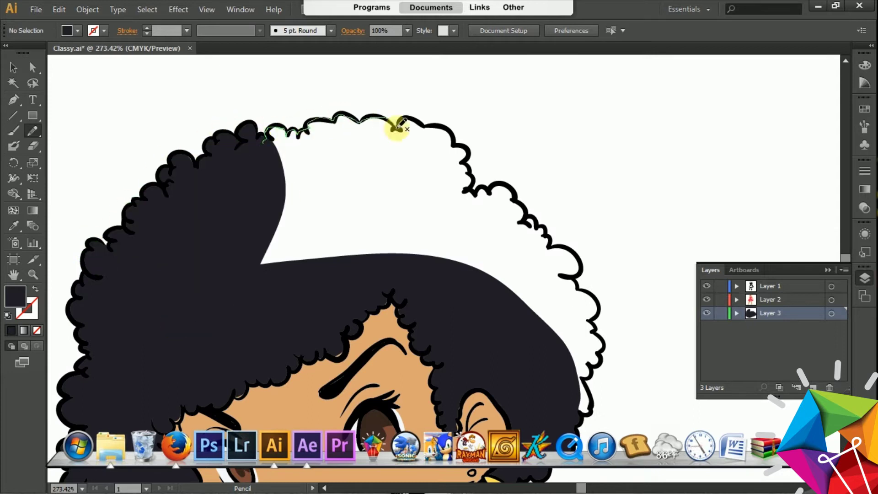
drag(566, 245, 262, 159)
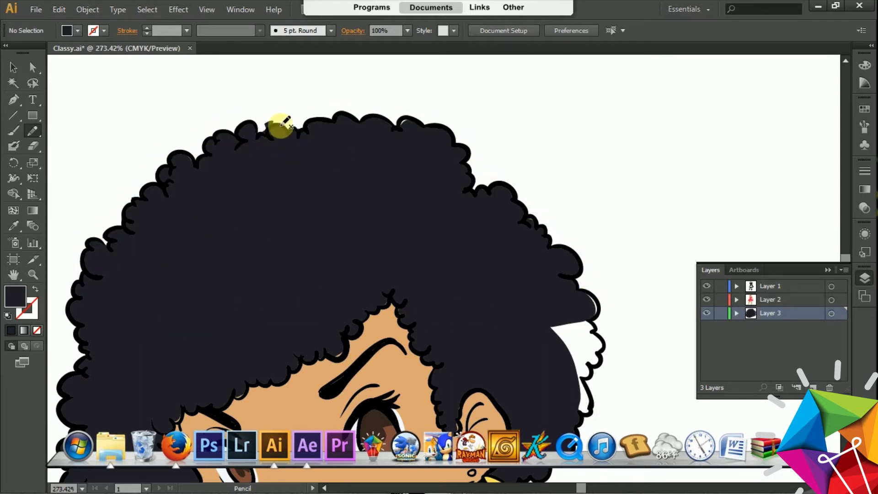
drag(590, 411, 589, 411)
scroll(581, 369, down, 7)
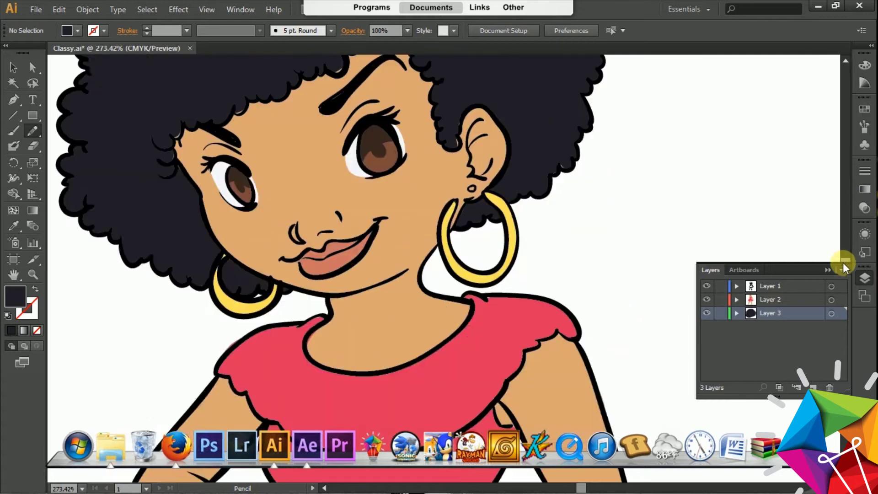
scroll(580, 369, up, 2)
click(726, 299)
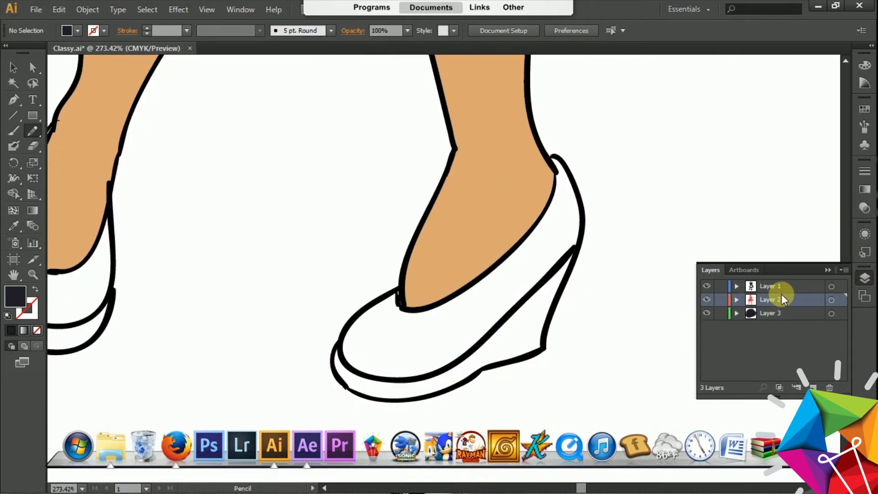
- Sample the dress red and fill both shoe uppers red
click(13, 225)
click(848, 274)
key(n)
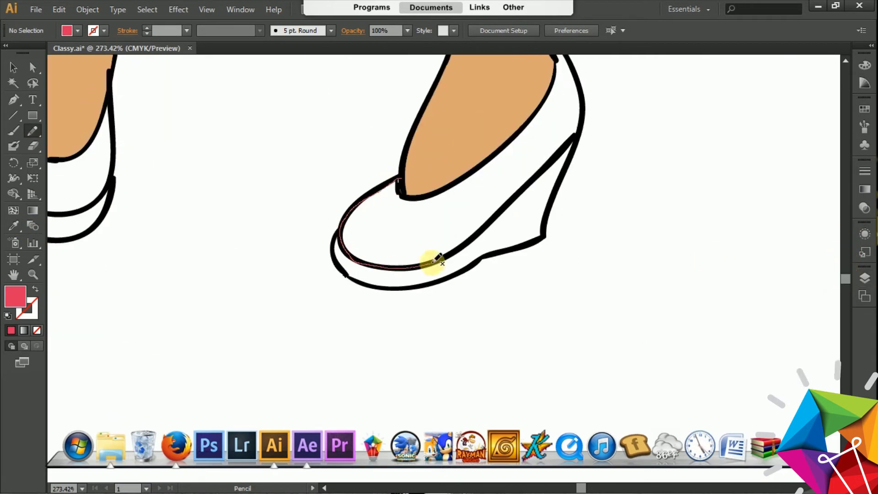
drag(427, 194, 430, 192)
scroll(567, 215, up, 3)
scroll(284, 157, left, 5)
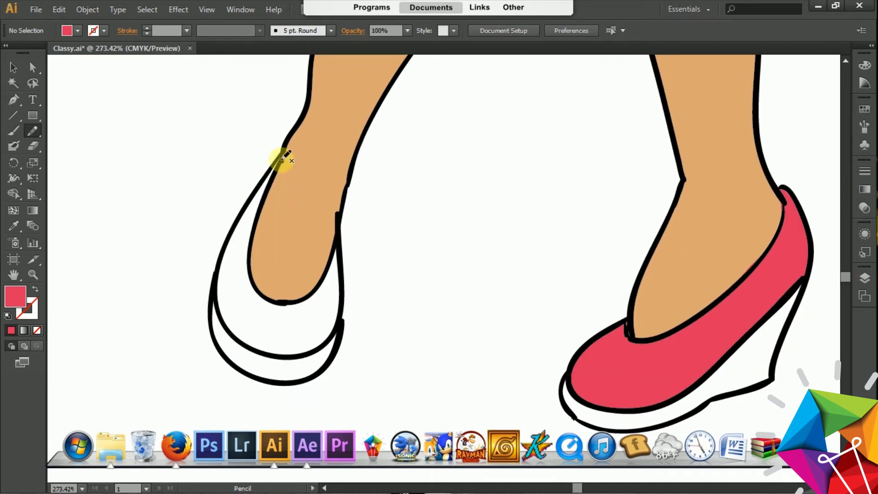
drag(234, 330, 265, 298)
drag(341, 302, 342, 316)
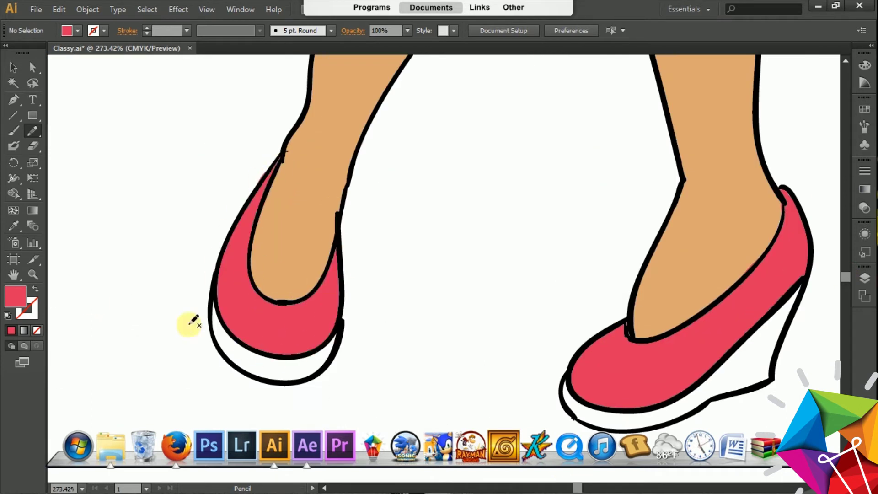
key(i)
click(255, 293)
- Fill the left sole and right sole with wedge heel pale yellow
key(n)
click(865, 277)
mouse_move(213, 299)
mouse_down()
mouse_move(249, 371)
mouse_move(219, 310)
mouse_up()
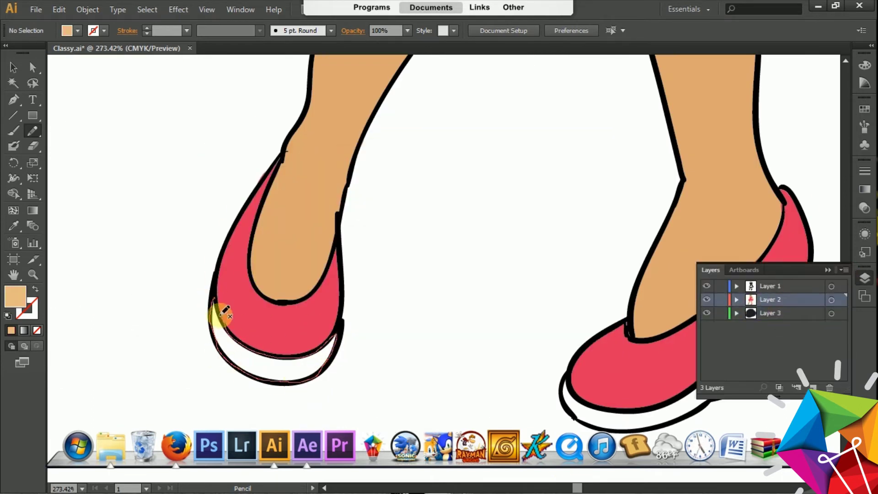
double_click(15, 296)
click(572, 169)
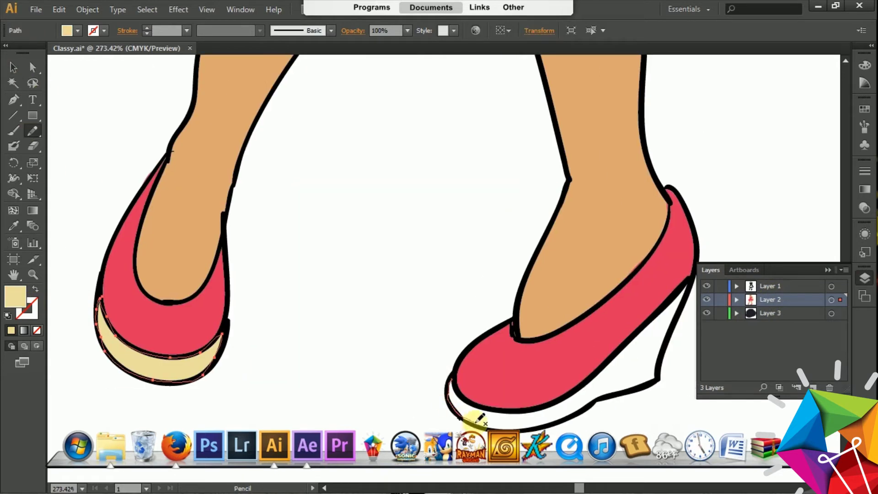
mouse_move(459, 386)
mouse_down()
mouse_move(583, 353)
mouse_move(460, 384)
mouse_up()
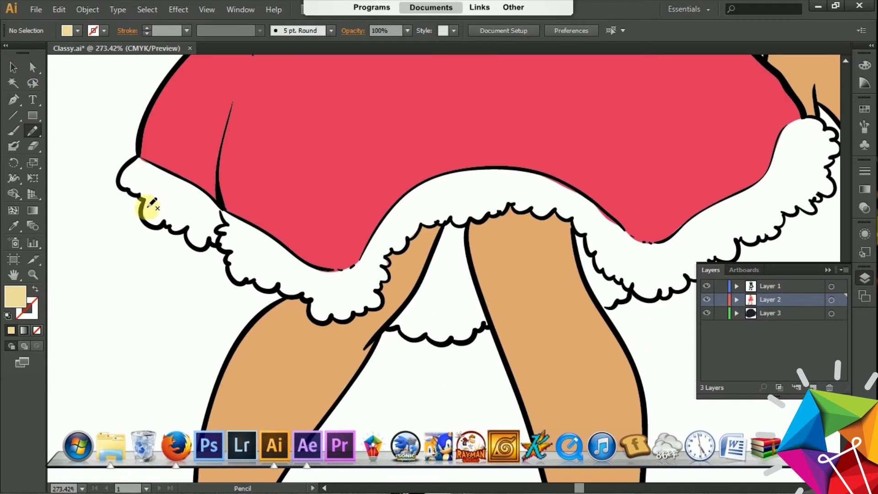
- Fill the petticoat and hem fur trim pale blue, then reframe the dress
key(ctrl+l)
double_click(15, 296)
key(Return)
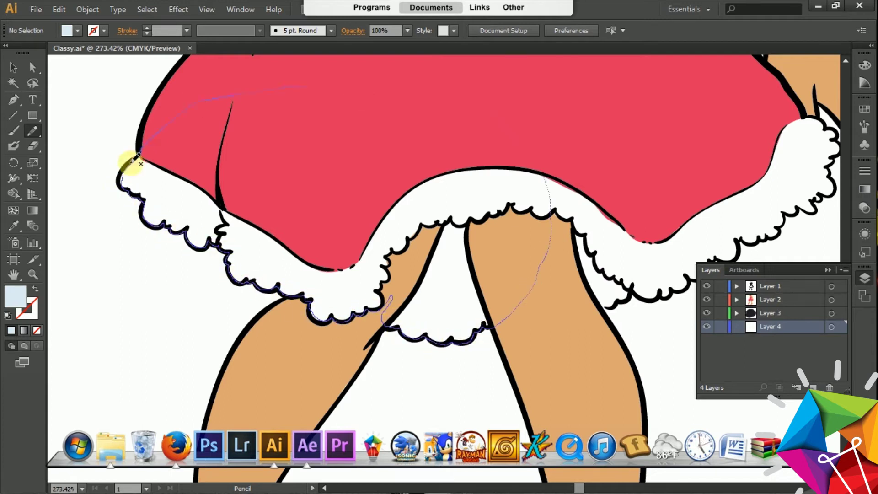
drag(135, 160, 138, 155)
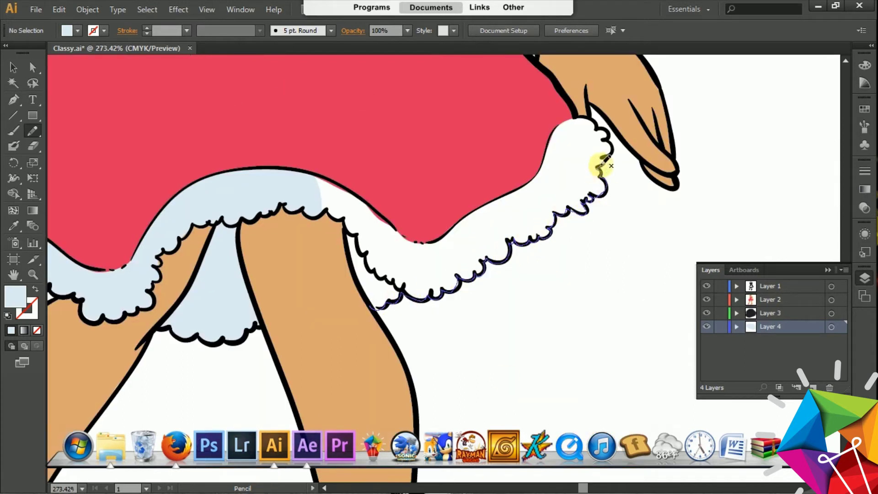
drag(256, 155, 257, 157)
drag(574, 118, 606, 138)
key(ctrl+0)
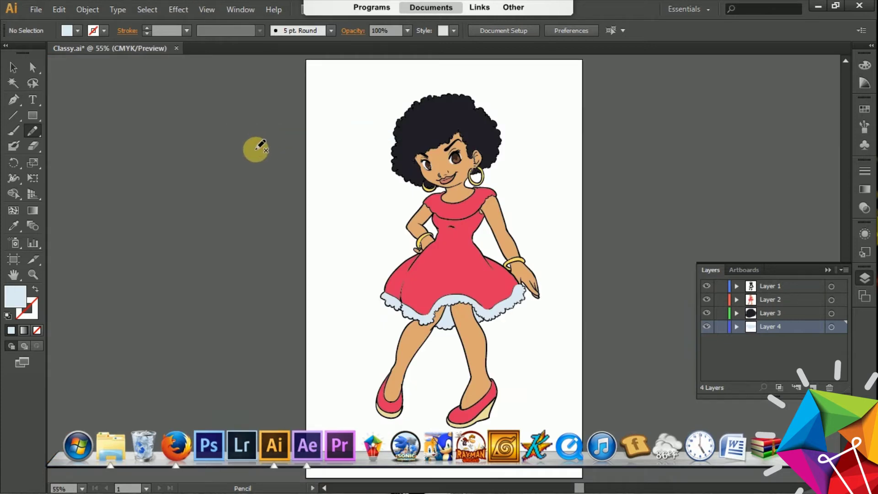
key(z)
drag(393, 188, 592, 400)
- On a new layer, draw a black shadow shape under the hem with a Soft Light blend mode
click(813, 387)
double_click(16, 297)
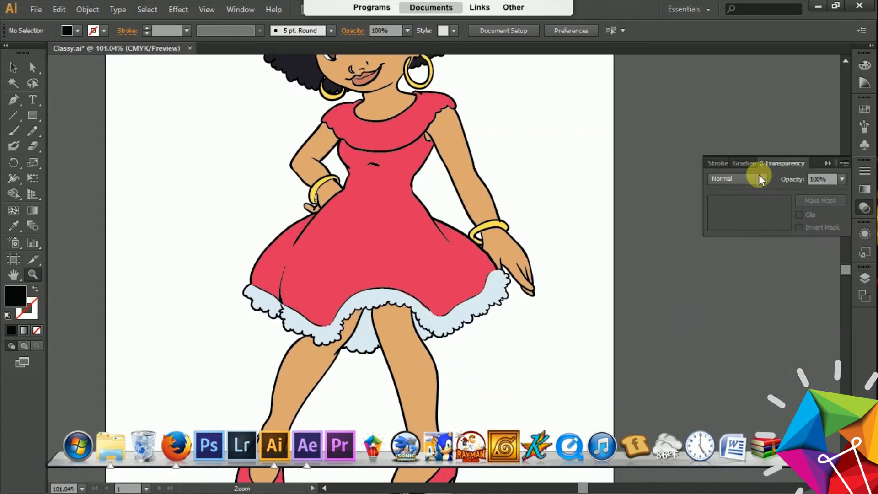
click(25, 137)
drag(341, 329, 311, 328)
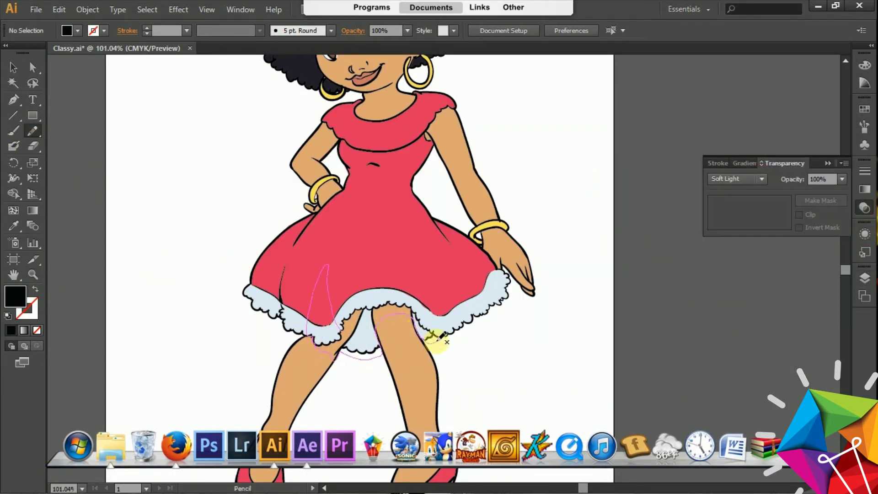
drag(378, 305, 384, 303)
click(761, 179)
click(736, 329)
- Deselect, zoom to the legs, erase, and trace a new shadow on the leg under the petticoat
key(v)
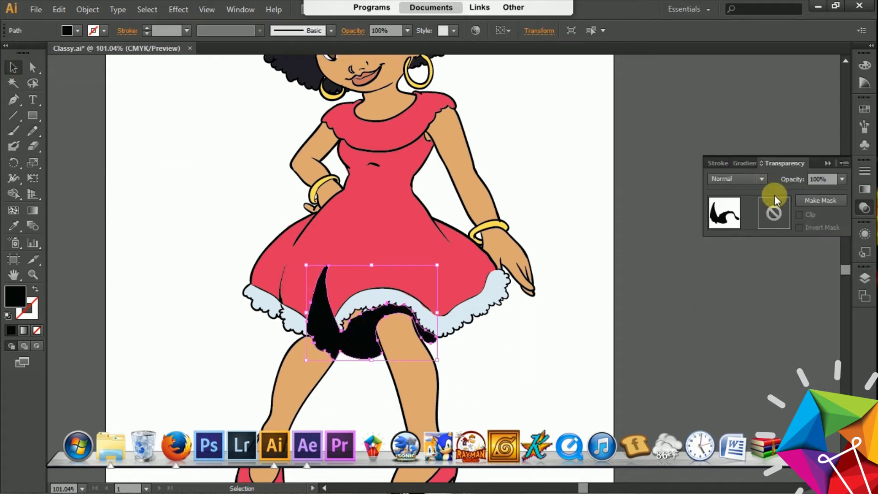
key(ctrl+shift+a)
key(z)
drag(235, 290, 480, 401)
key(shift+e)
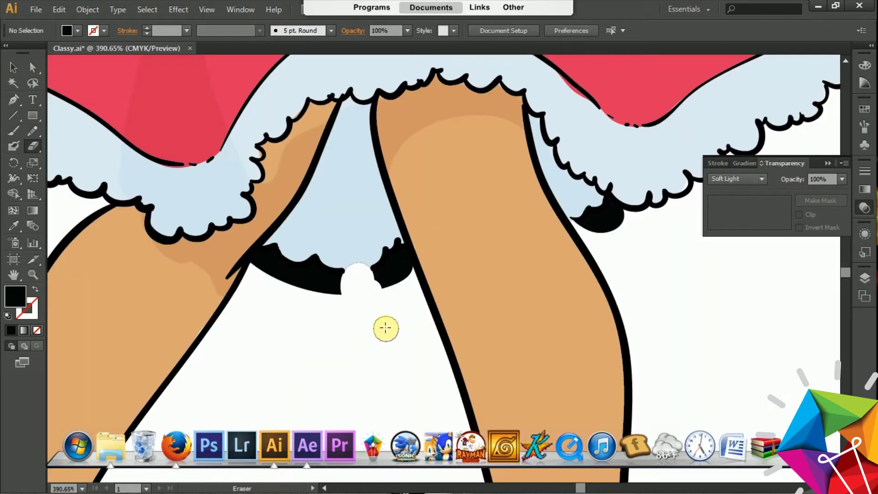
key(n)
click(864, 278)
drag(381, 154, 471, 133)
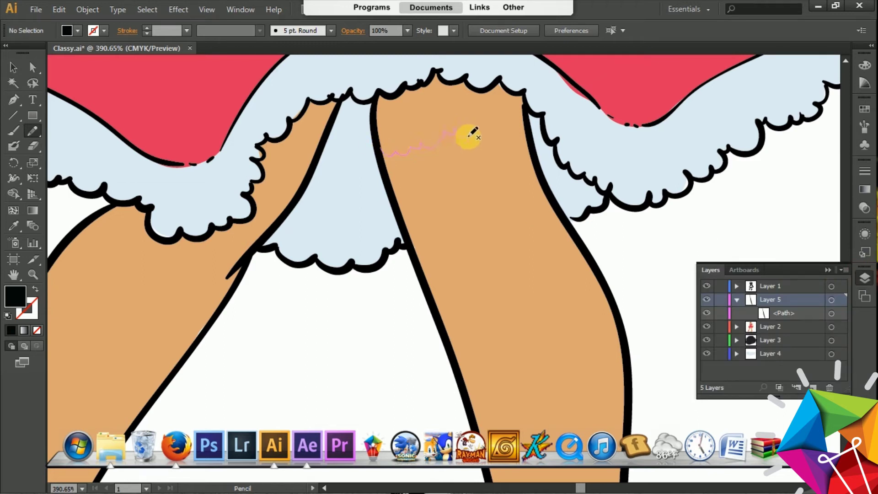
- Add black shadows under the petticoat trim and along the skirt's trim
drag(378, 145, 377, 147)
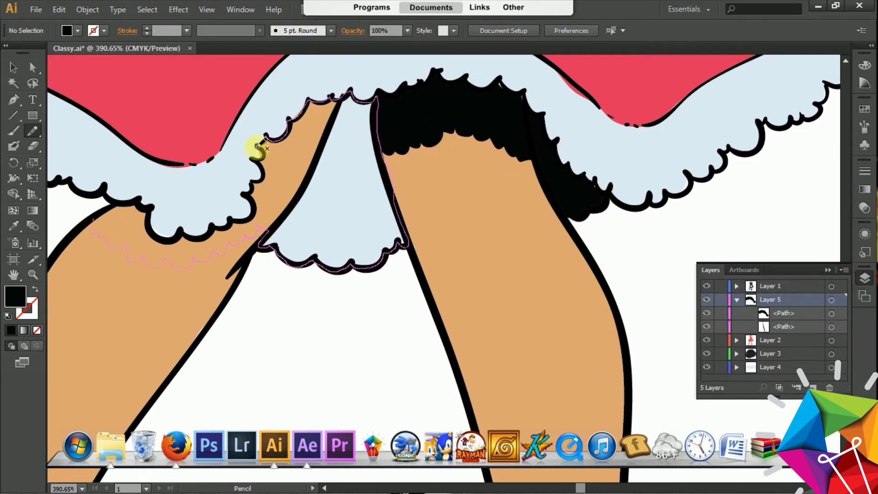
drag(212, 231, 215, 229)
drag(458, 197, 549, 366)
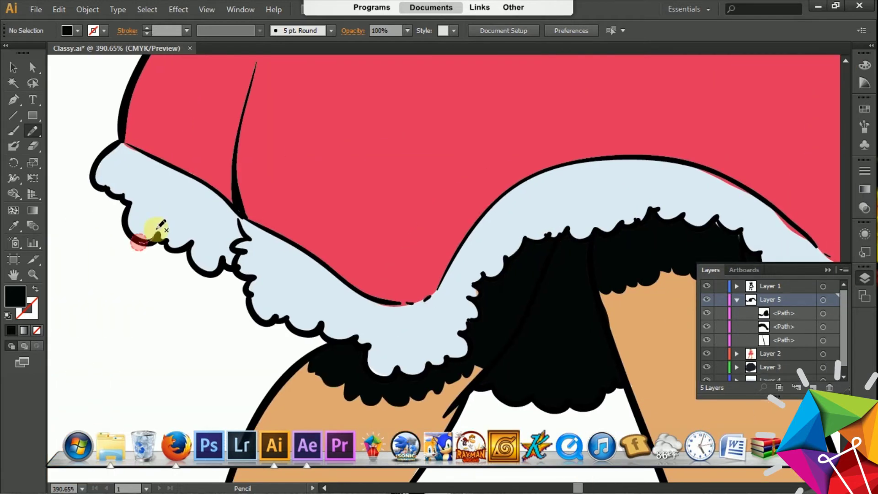
drag(139, 243, 240, 142)
drag(256, 311, 274, 316)
scroll(333, 231, up, 3)
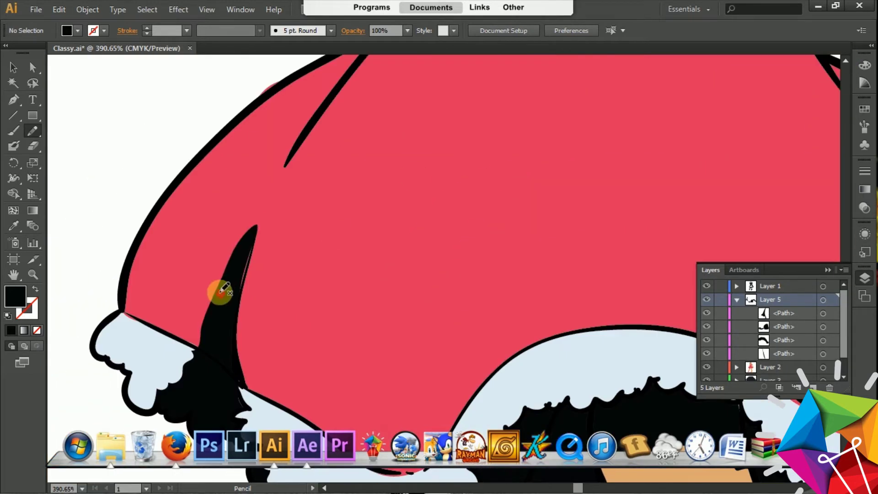
drag(191, 338, 172, 325)
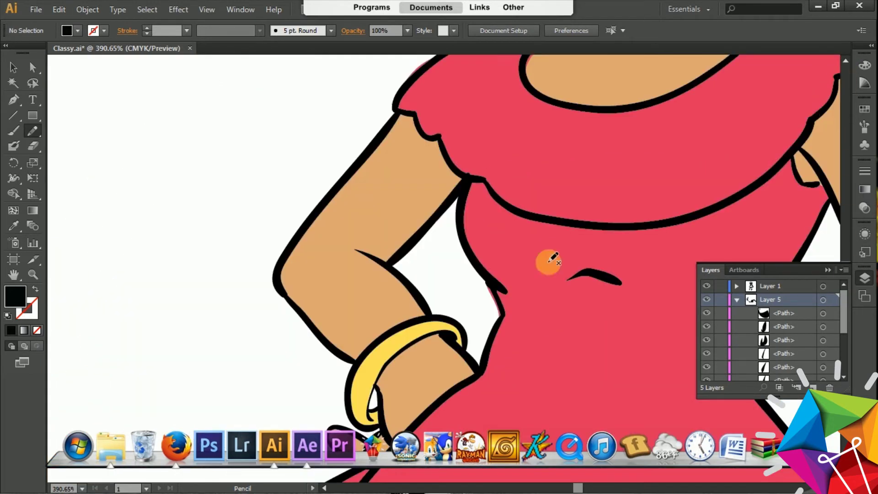
- Add black shadows under the sleeve fringe and across the waist
drag(457, 197, 408, 167)
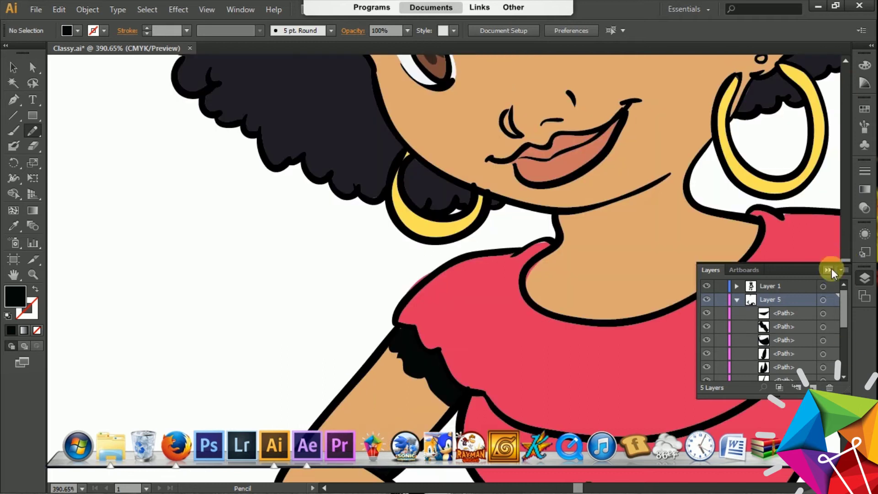
click(828, 270)
scroll(640, 275, down, 5)
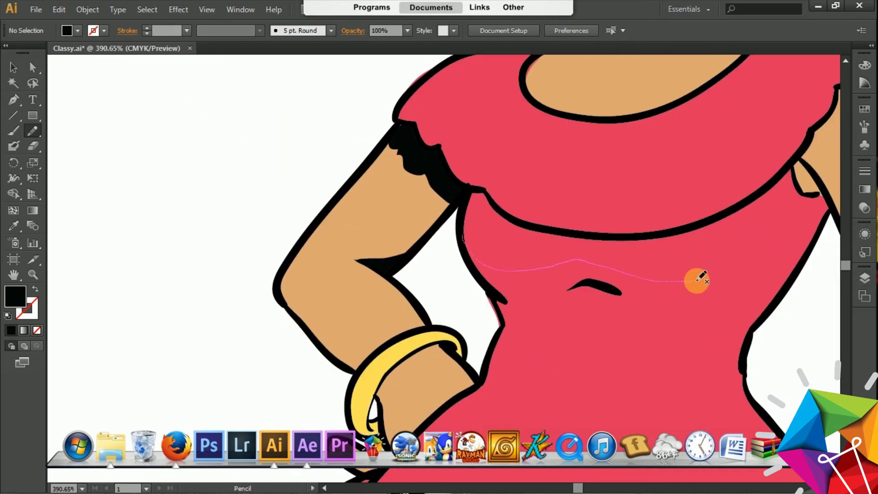
drag(736, 261, 480, 284)
drag(701, 333, 625, 324)
drag(471, 256, 487, 238)
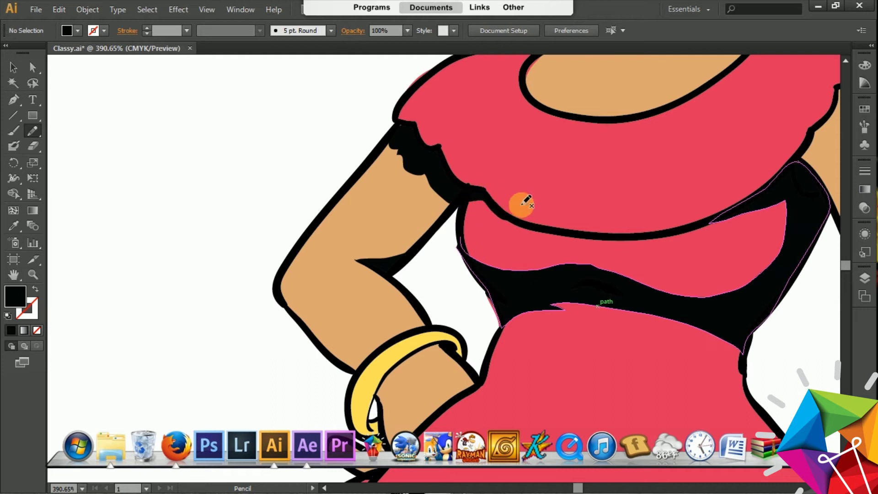
scroll(526, 201, down, 3)
- Add shadows where the hand meets the skirt, inside the ear and on the lower lip
drag(385, 284, 379, 290)
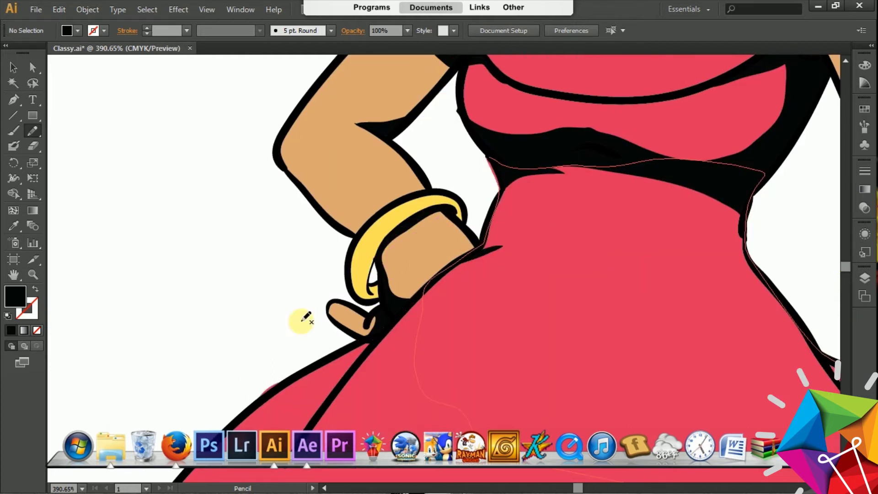
drag(313, 194, 284, 149)
scroll(777, 131, up, 5)
scroll(513, 178, right, 5)
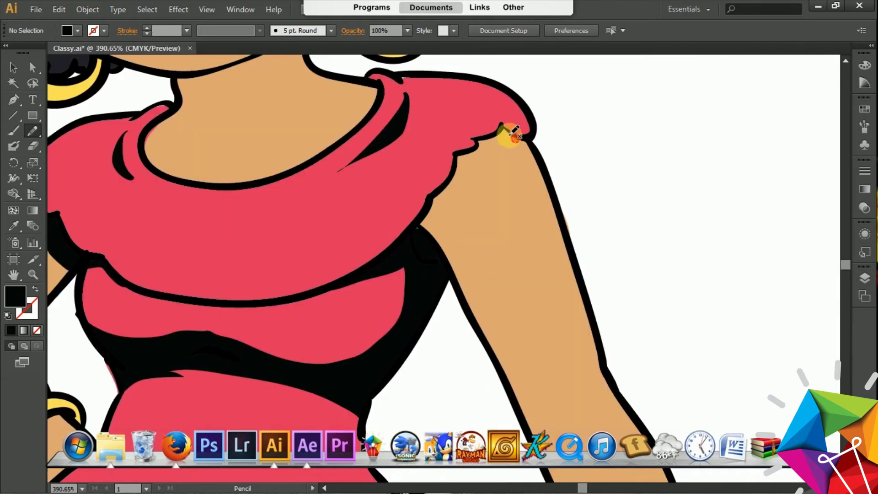
drag(425, 201, 503, 133)
scroll(790, 209, up, 5)
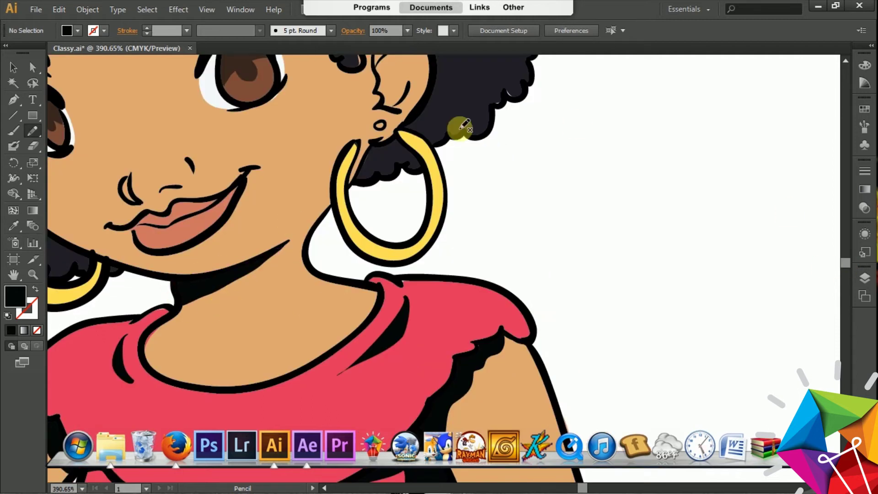
scroll(461, 127, up, 1)
drag(384, 123, 402, 128)
drag(212, 287, 162, 280)
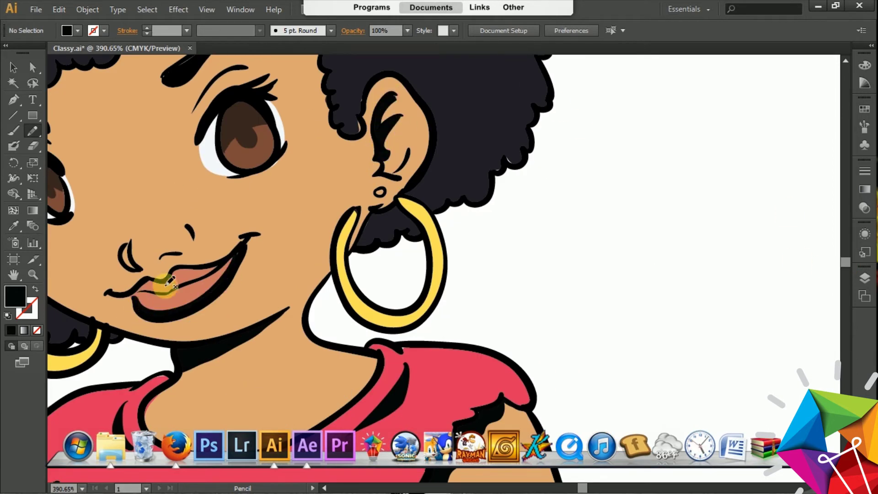
scroll(163, 280, left, 5)
scroll(275, 138, left, 3)
- Trace a black shadow along the afro's inner edge down the side of the face
drag(193, 134, 333, 155)
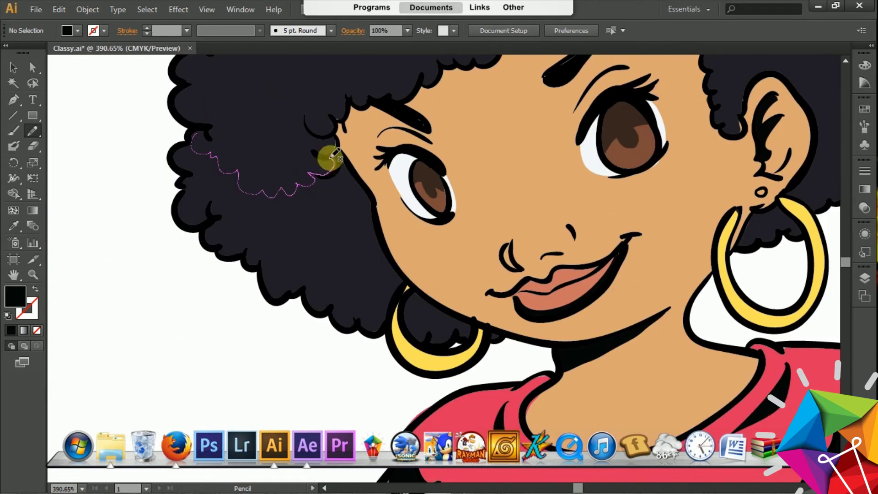
drag(340, 121, 498, 337)
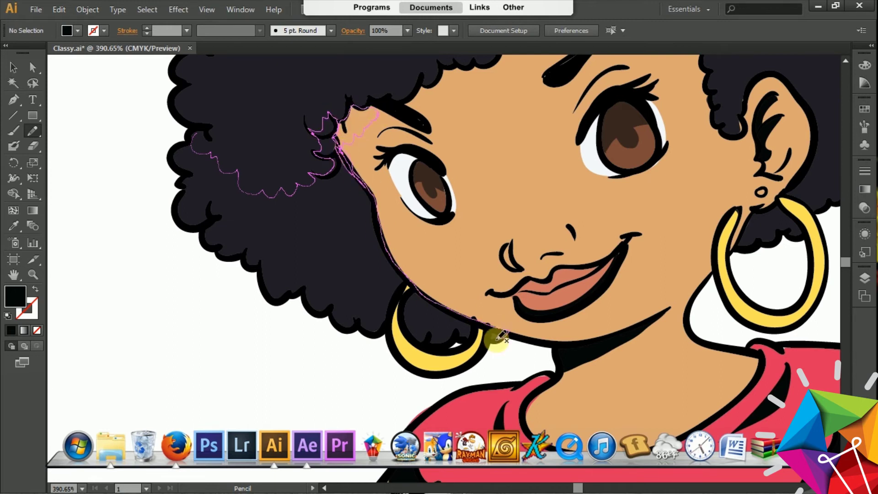
mouse_move(295, 292)
mouse_down()
mouse_move(181, 191)
mouse_move(339, 120)
mouse_up()
scroll(494, 239, down, 2)
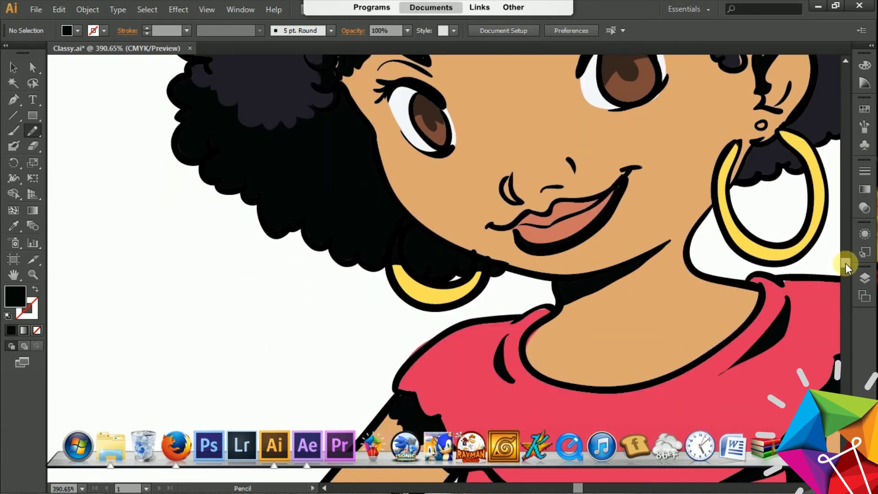
scroll(183, 265, up, 5)
mouse_move(215, 270)
mouse_down()
mouse_move(181, 268)
mouse_move(185, 274)
mouse_up()
- Add dark hair patches, a forehead hairline shadow and right-side curl shapes, then frame the head
drag(365, 288, 352, 265)
drag(368, 309, 489, 285)
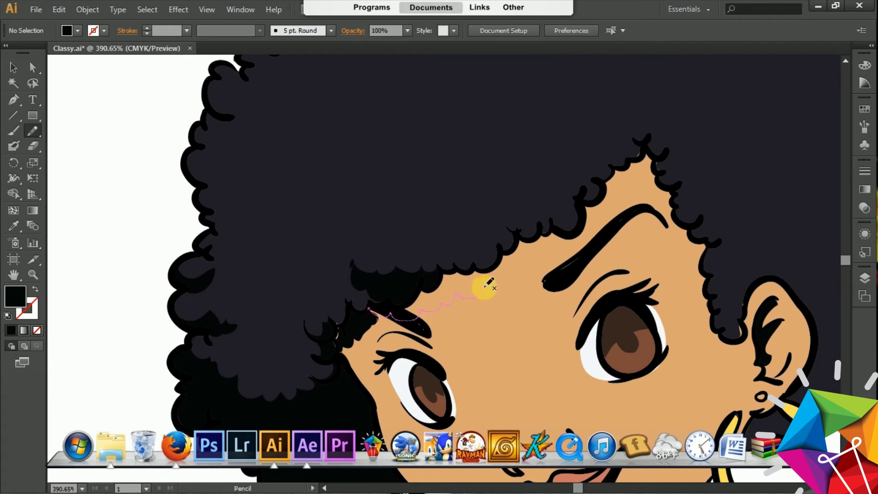
mouse_move(657, 196)
mouse_down()
mouse_move(682, 180)
mouse_move(580, 169)
mouse_move(446, 253)
mouse_up()
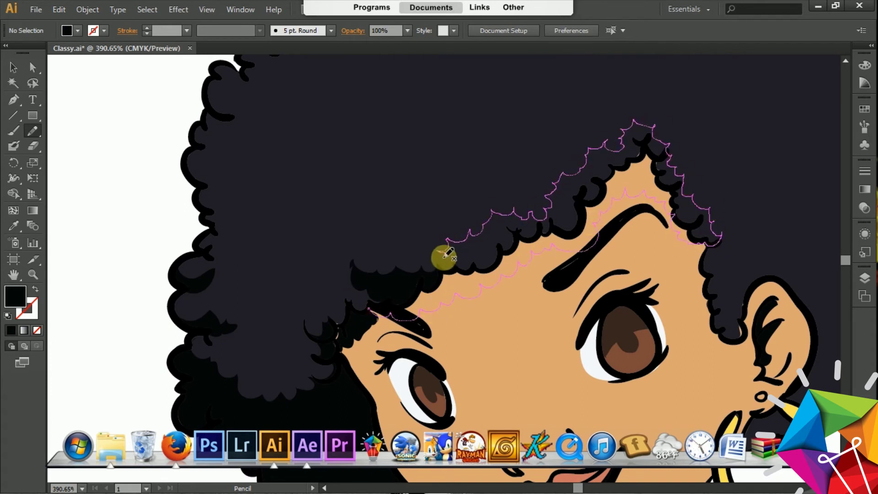
drag(362, 306, 368, 309)
scroll(496, 257, right, 5)
drag(384, 231, 563, 221)
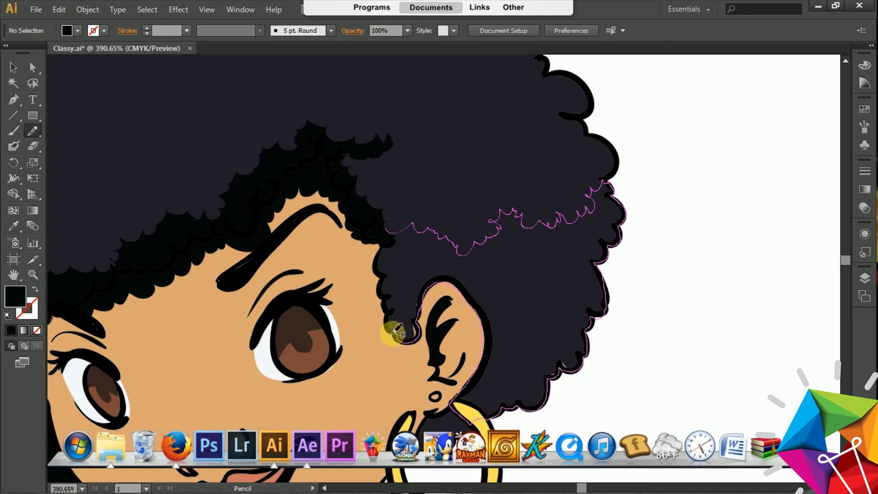
drag(577, 366, 386, 233)
key(ctrl+0)
key(z)
drag(383, 98, 547, 215)
- Draw another closed dark curl shape along the hair edge with the Pencil
key(n)
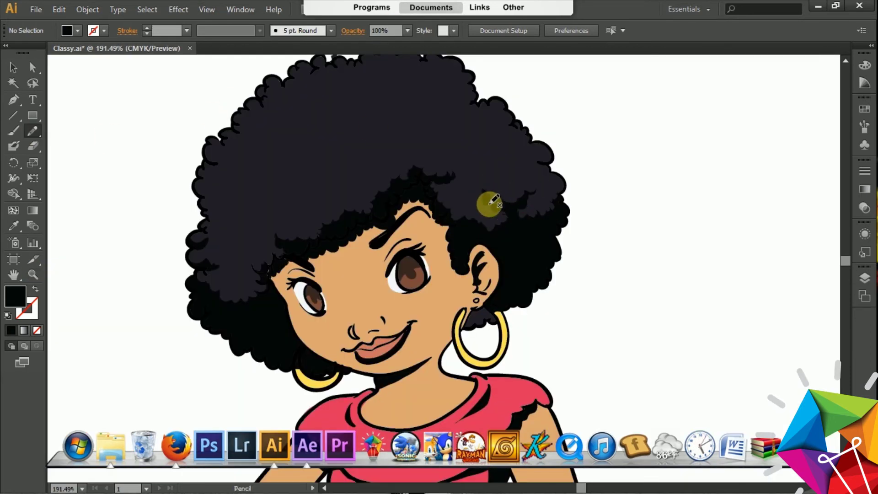
drag(219, 213, 200, 211)
drag(200, 211, 220, 226)
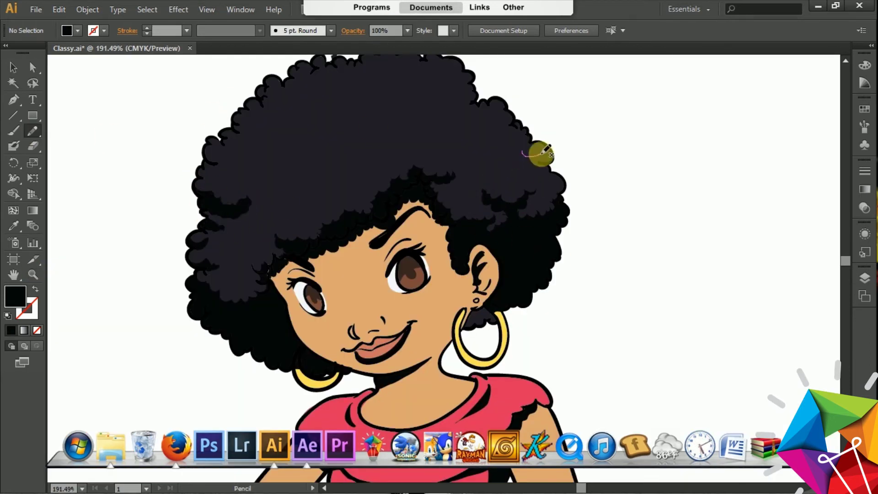
mouse_move(542, 154)
mouse_down()
mouse_move(539, 176)
mouse_move(562, 215)
mouse_move(592, 231)
mouse_up()
- Draw black fold shadows down the skirt, closing them at the hem
scroll(348, 119, down, 5)
scroll(432, 368, down, 2)
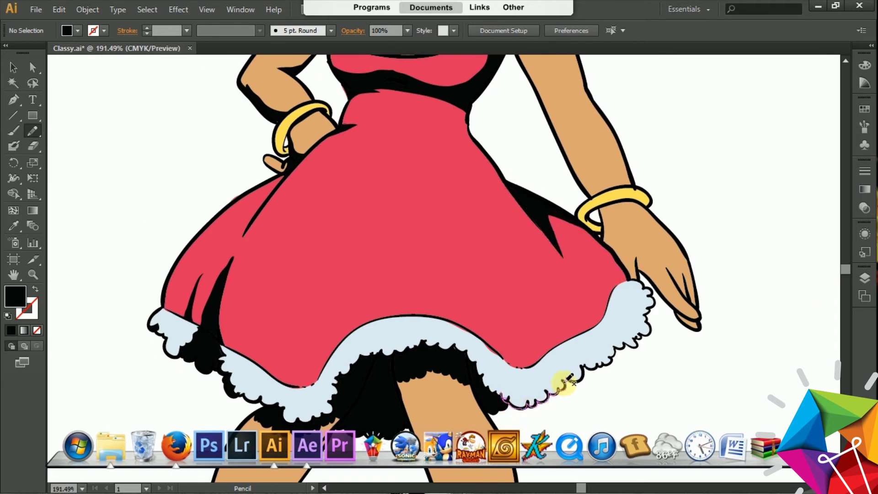
mouse_move(569, 379)
mouse_down()
mouse_move(490, 314)
mouse_move(498, 393)
mouse_up()
drag(300, 250, 338, 391)
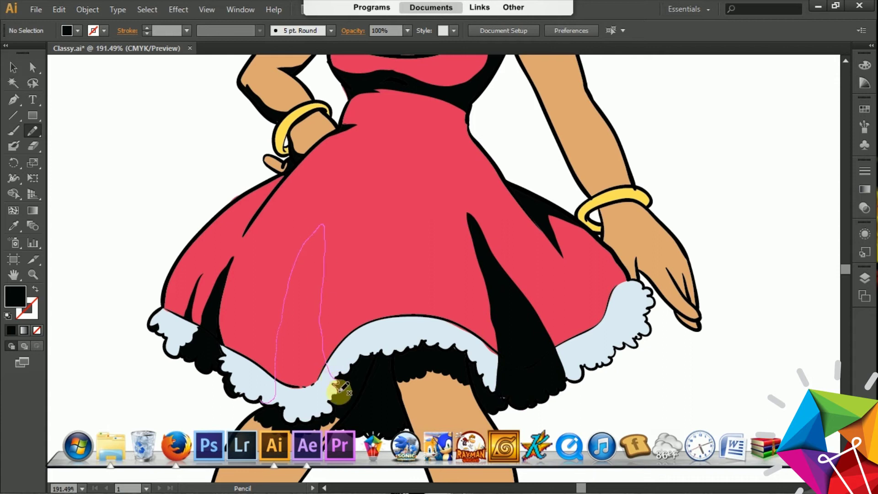
drag(264, 403, 270, 398)
- Add black shadows on the bracelet, the hand edge and under the frilled hem
scroll(844, 276, up, 5)
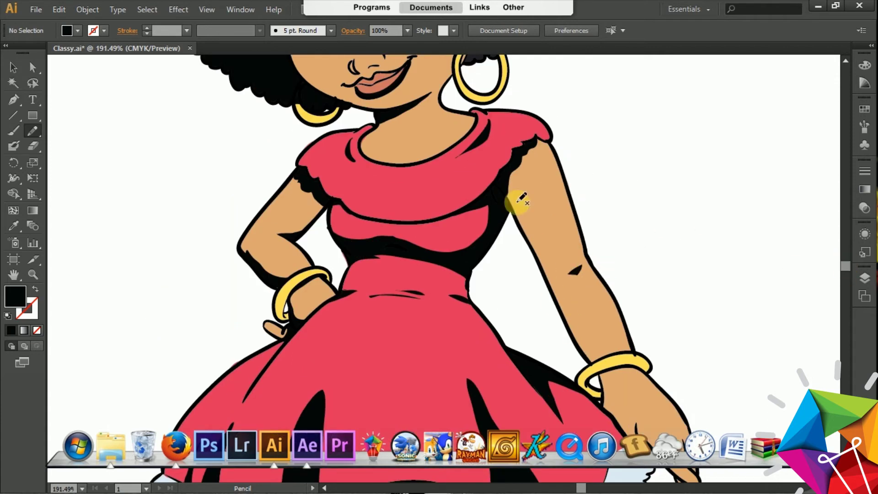
drag(512, 202, 512, 203)
scroll(647, 234, down, 5)
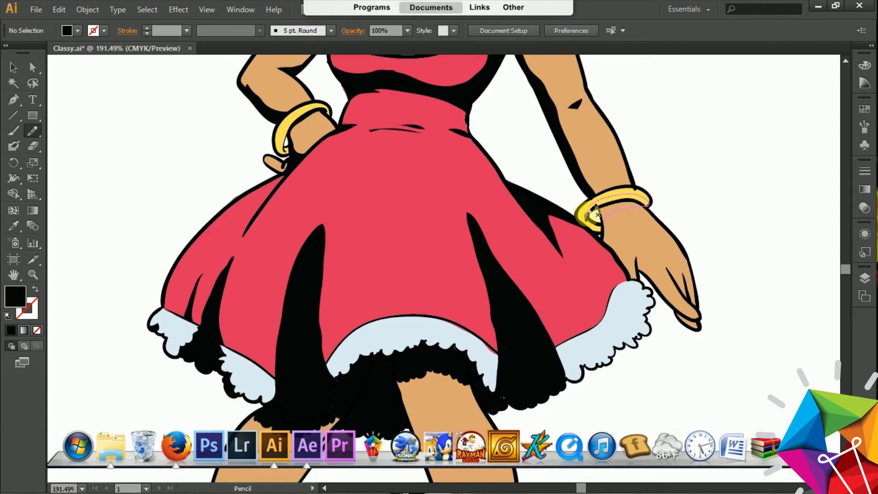
drag(597, 214, 595, 216)
drag(700, 315, 683, 281)
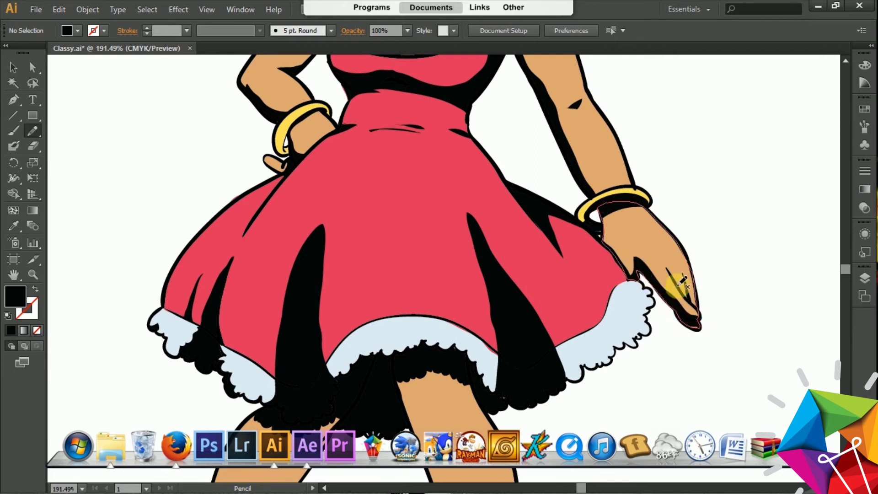
drag(575, 284, 613, 348)
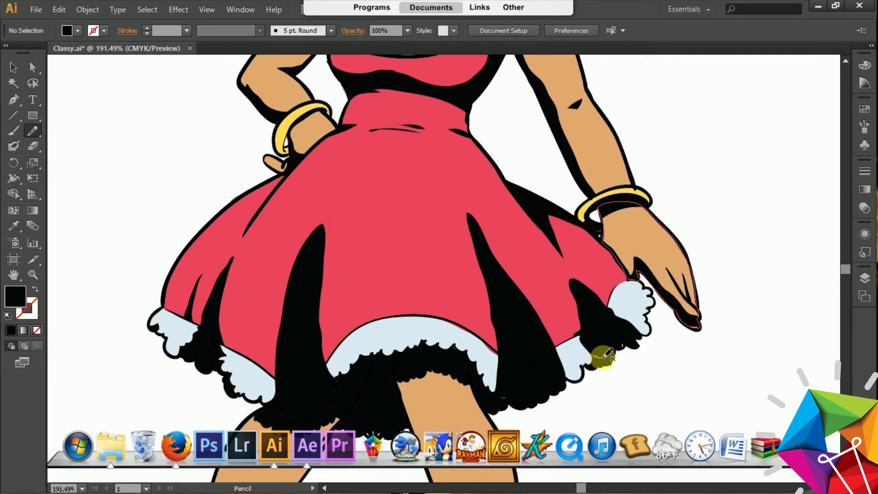
- Shade the shoe's inner edge, the band under it and the wedge heel black
drag(845, 268, 844, 281)
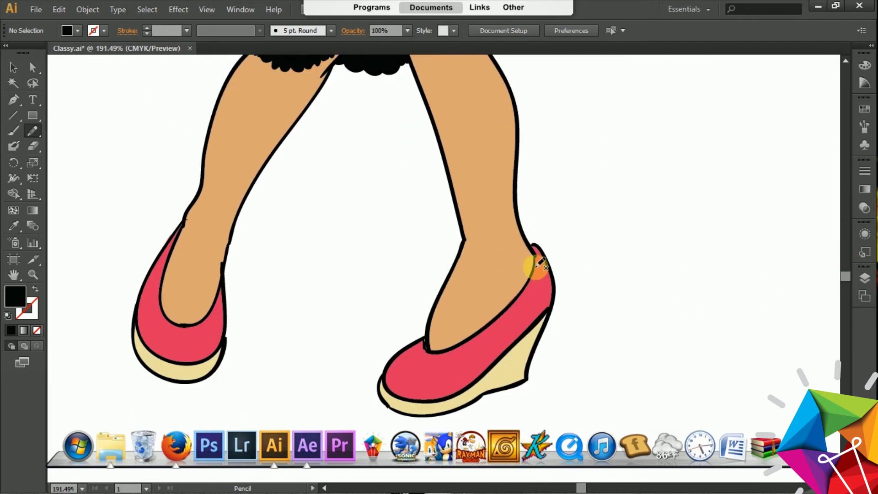
drag(540, 264, 419, 387)
drag(542, 316, 546, 304)
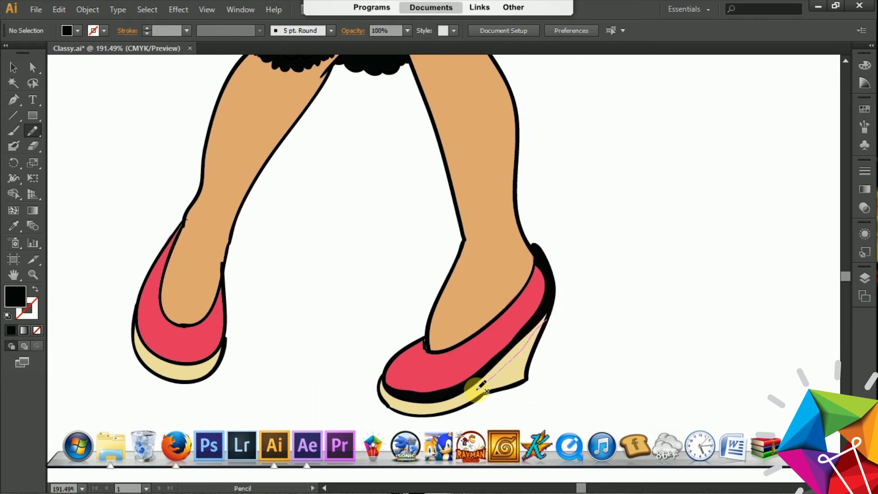
drag(539, 347, 551, 321)
drag(525, 379, 549, 321)
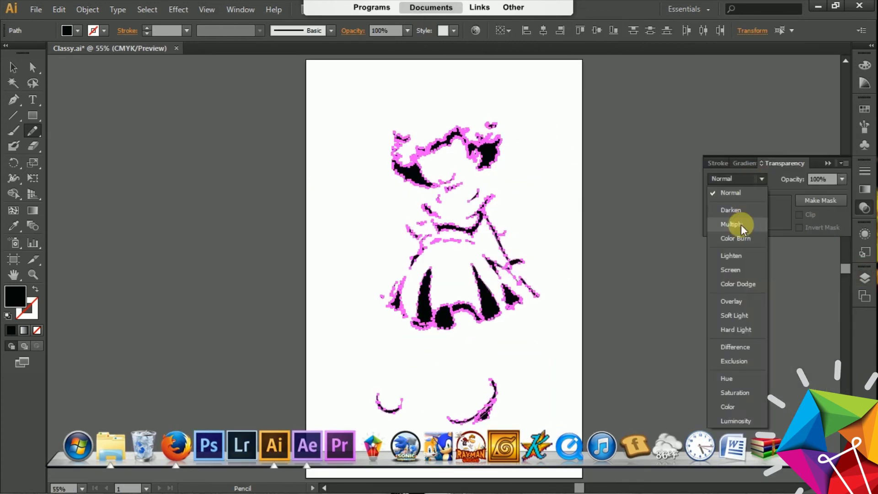
- Set the selected black shadow shapes to the Soft Light blend mode
alt+click(707, 299)
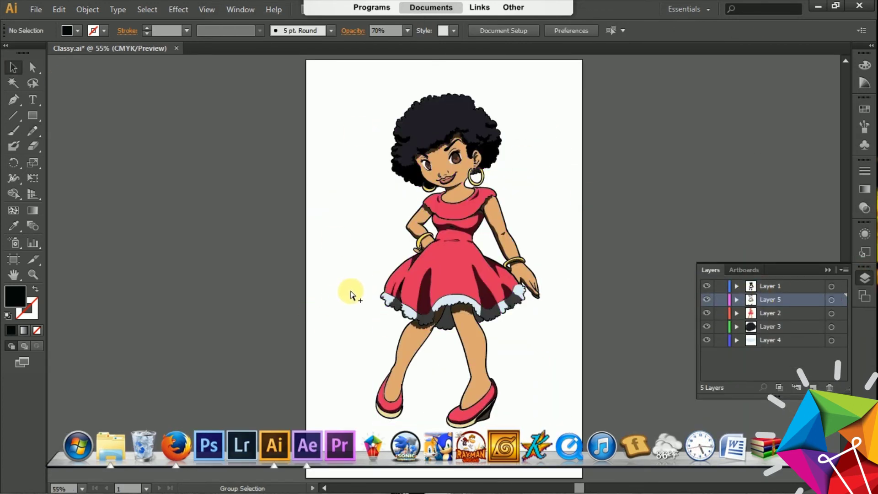
click(864, 208)
click(736, 179)
click(732, 301)
click(504, 110)
- Switch the document colour mode to RGB Color and fit the artboard in view
drag(348, 274, 539, 373)
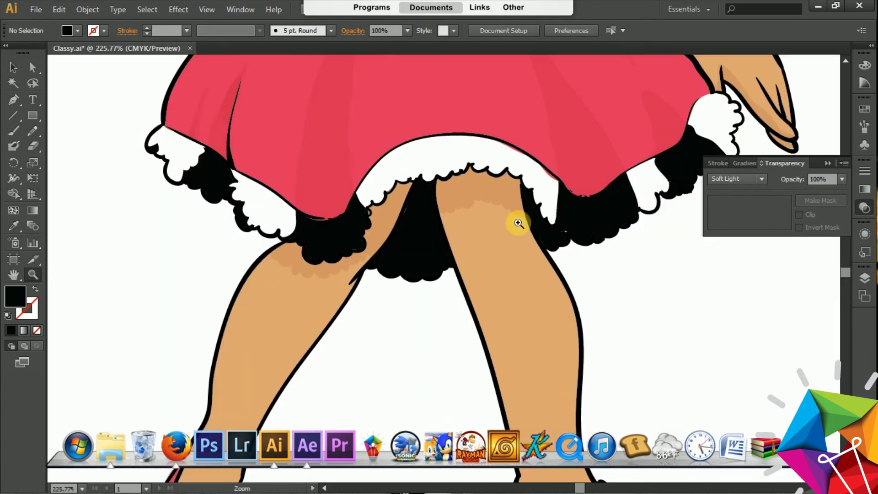
click(58, 9)
click(865, 278)
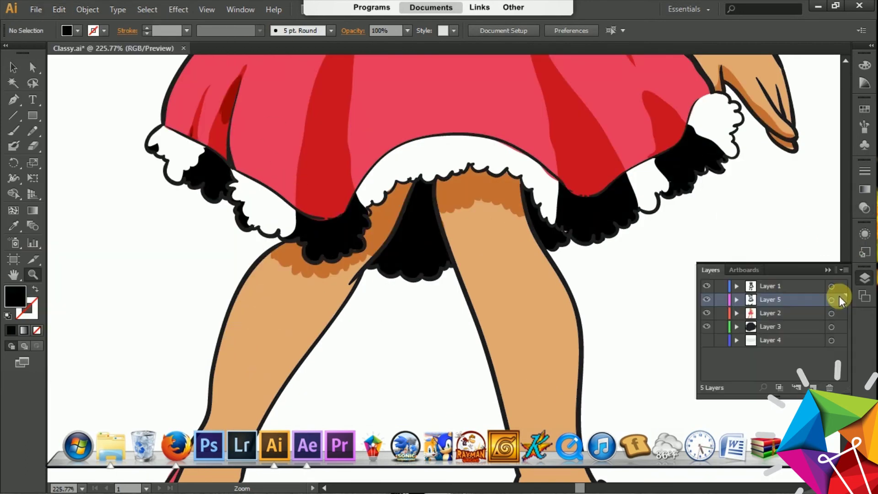
alt+click(706, 326)
key(ctrl+0)
- Target Layer 5 with the Paintbrush and zoom in closely on the face
click(241, 142)
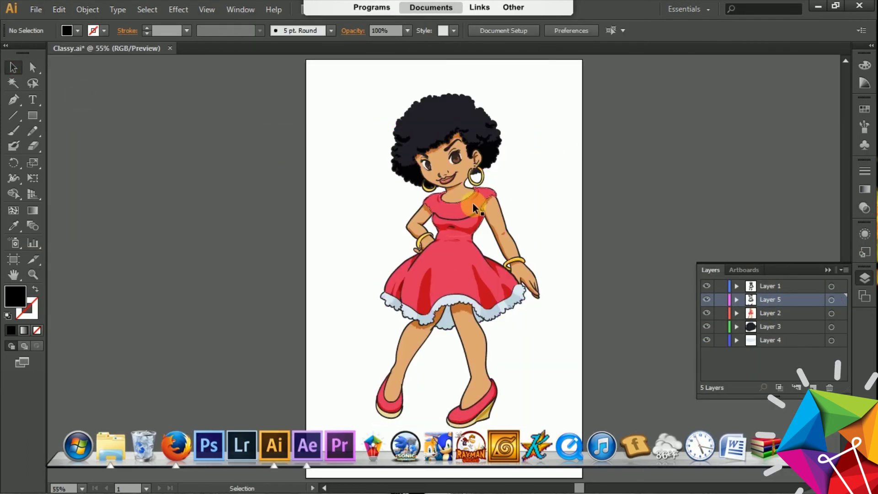
drag(439, 137, 523, 260)
key(v)
click(476, 135)
click(595, 197)
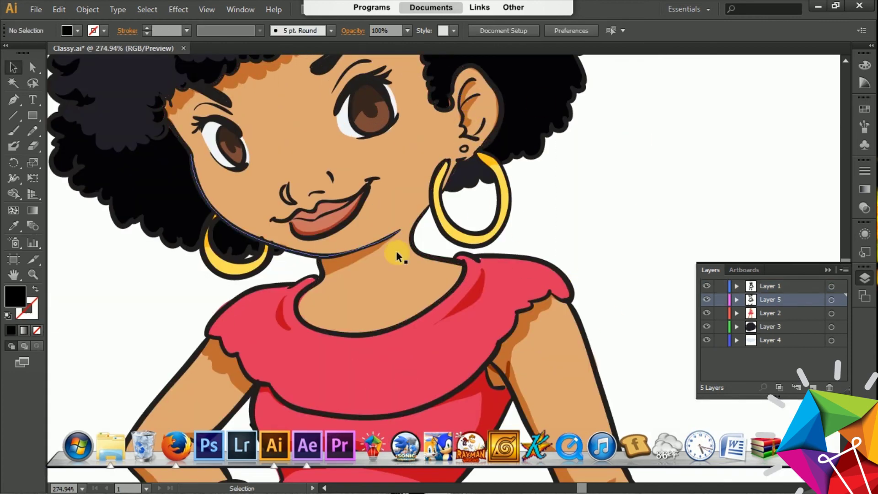
key(b)
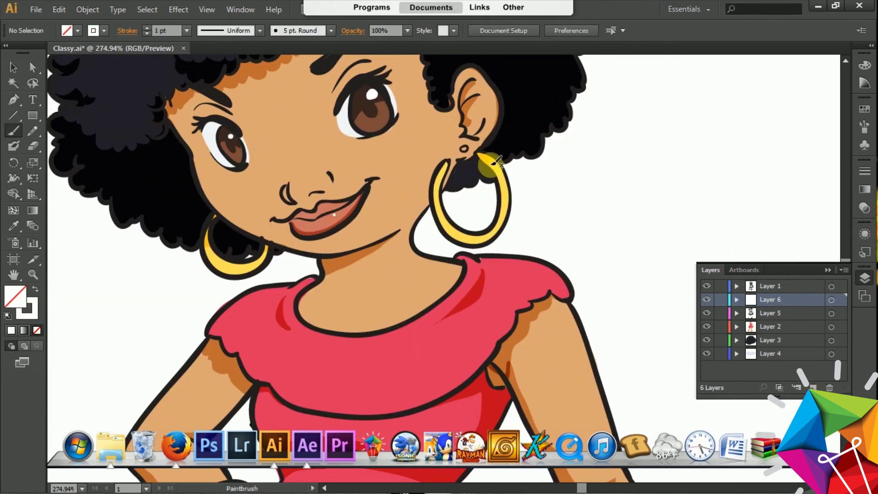
scroll(493, 160, down, 10)
scroll(304, 293, down, 5)
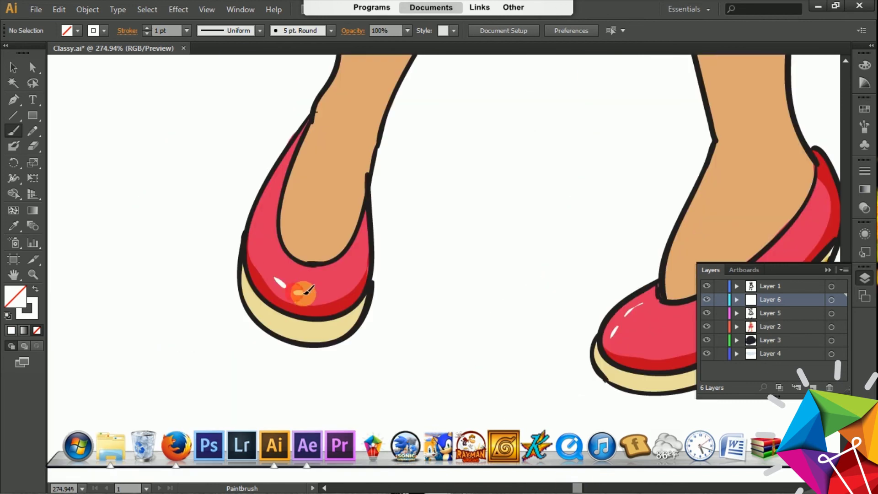
key(ctrl+0)
key(ctrl+plus)
key(ctrl+plus)
- Draw a small nostril shape with the Pencil and fill it black
key(n)
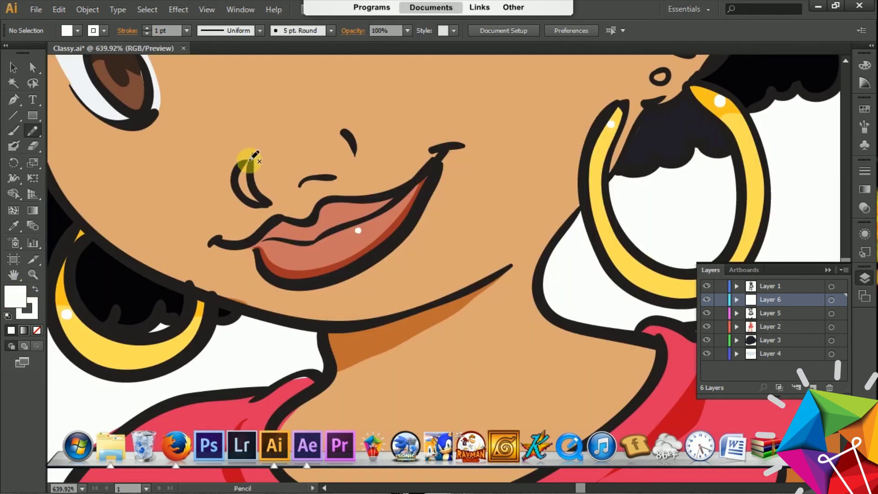
drag(255, 156, 235, 186)
click(13, 67)
double_click(15, 296)
click(337, 319)
key(Return)
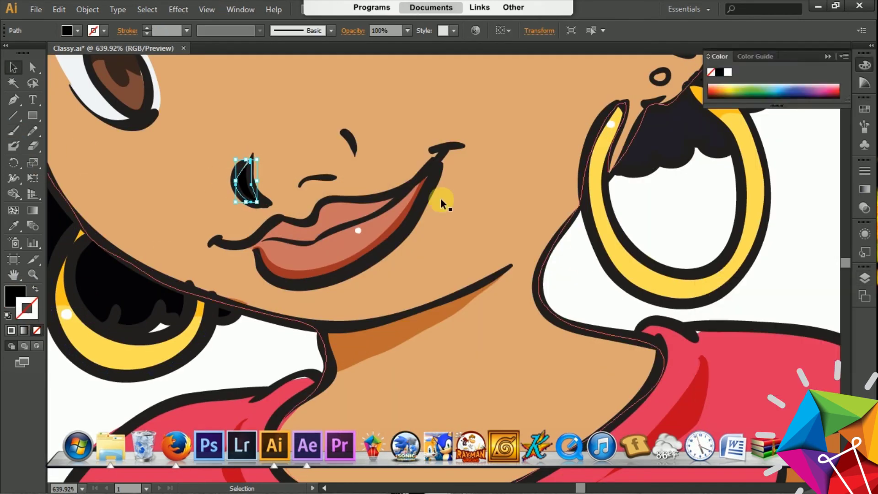
key(ctrl+shift+F10)
key(ctrl+0)
click(264, 212)
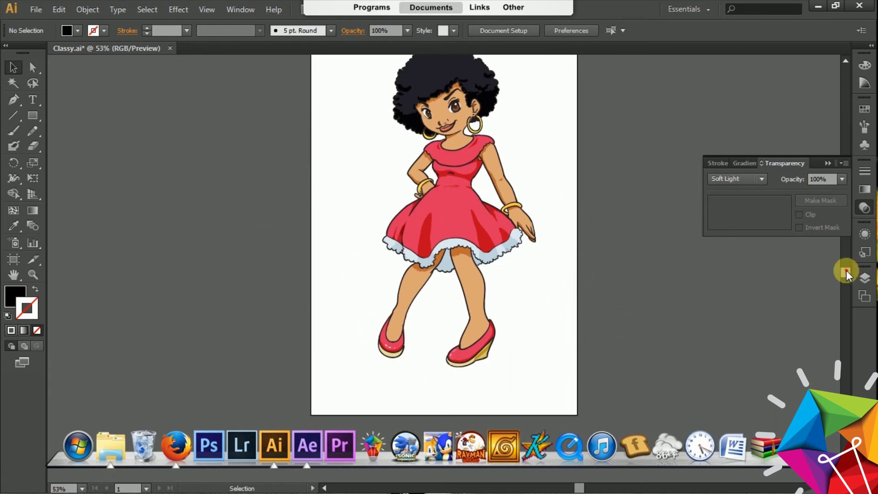
- Draw shading shapes along both eyebrows with the Pencil, using a black fill
drag(391, 84, 494, 140)
key(n)
drag(303, 229, 261, 226)
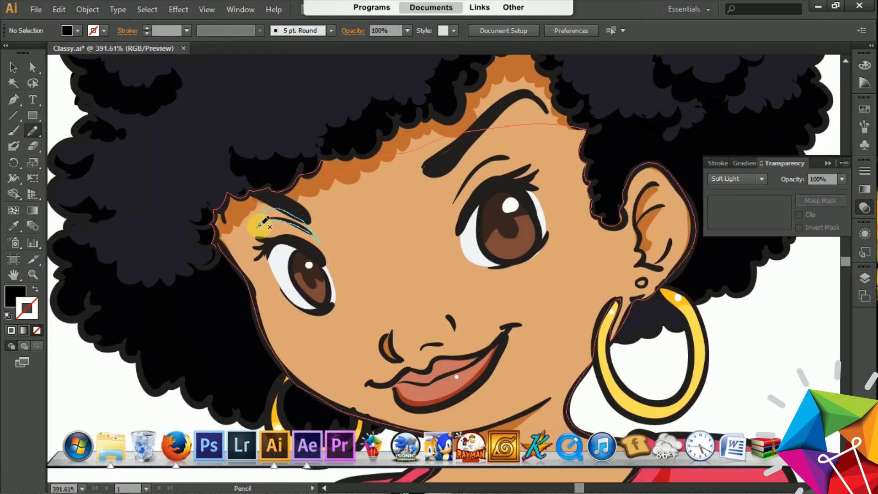
drag(458, 195, 471, 167)
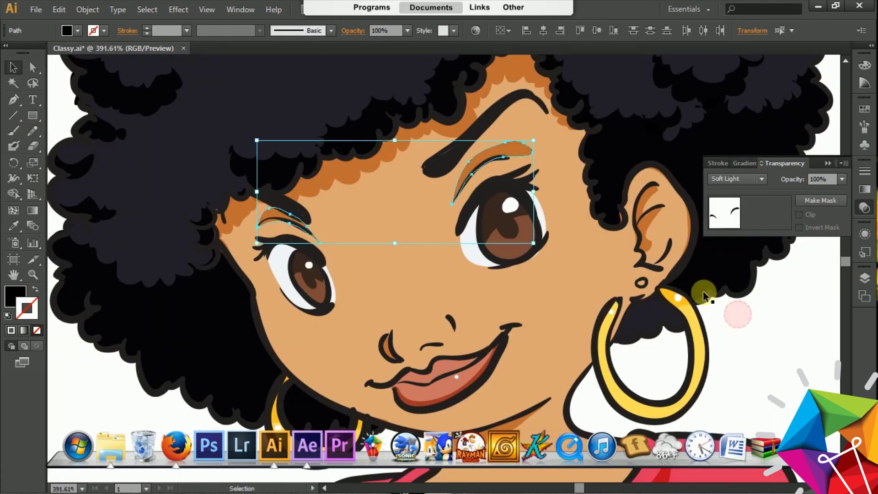
ctrl+click(533, 319)
key(ctrl+shift+a)
double_click(15, 296)
click(357, 334)
key(Return)
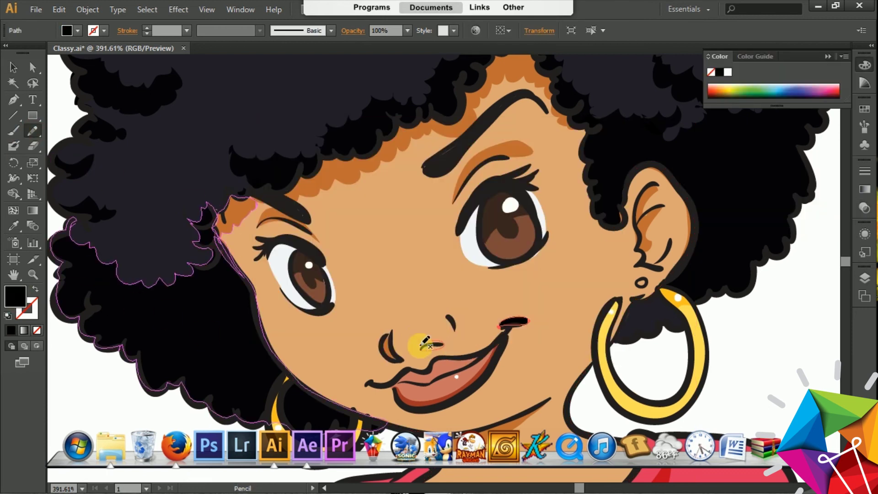
- Set the nose shading shapes to the Soft Light blend mode
key(v)
click(431, 346)
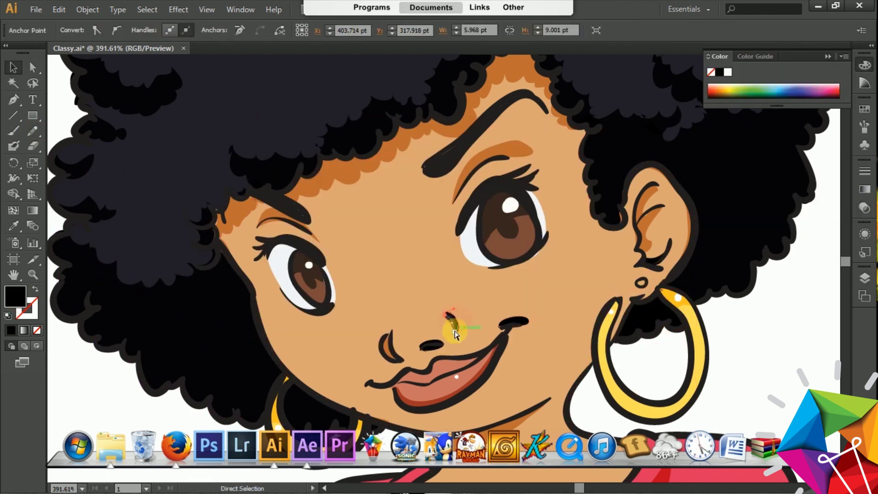
click(864, 208)
click(736, 179)
click(729, 315)
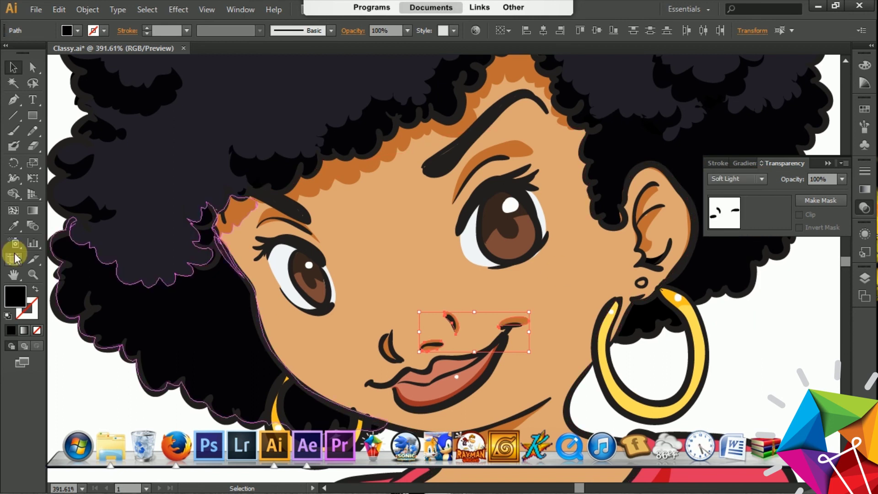
key(ctrl+shift+a)
- Give the cheek blush Overlay blending and a new fill colour
key(n)
click(736, 179)
double_click(15, 295)
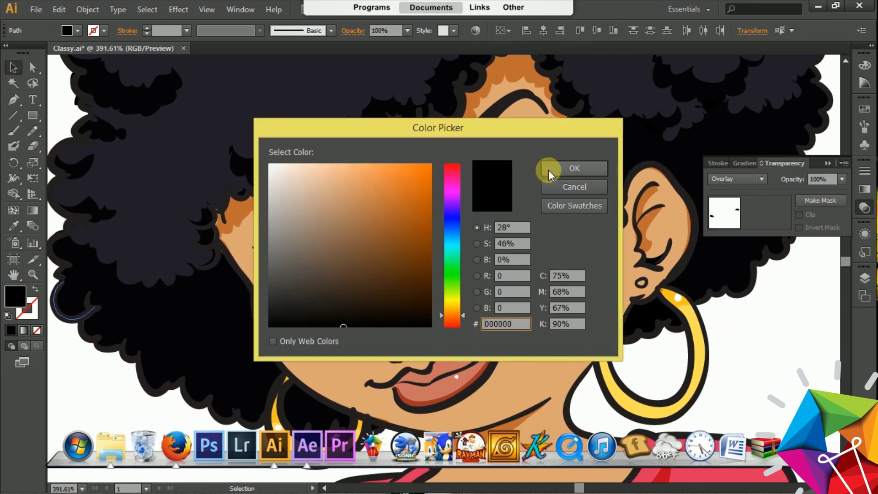
click(574, 168)
- Dot a small mole on the cheek with the Paintbrush
key(v)
key(d)
key(b)
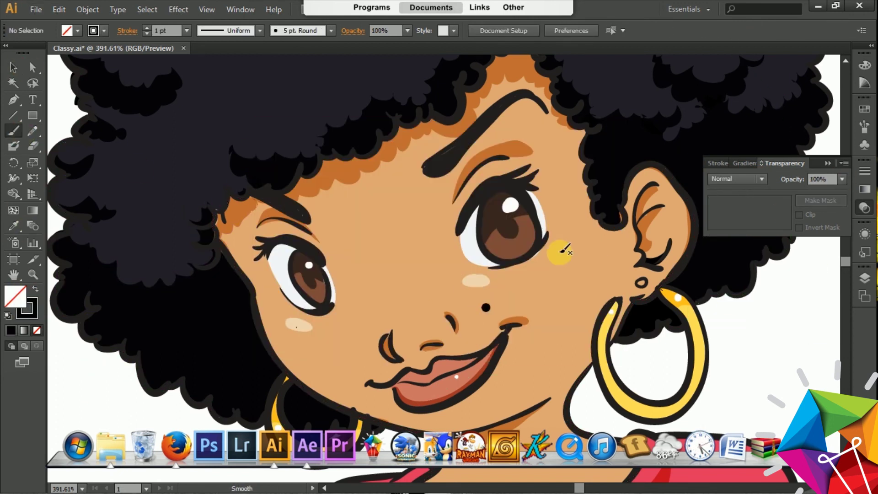
click(345, 354)
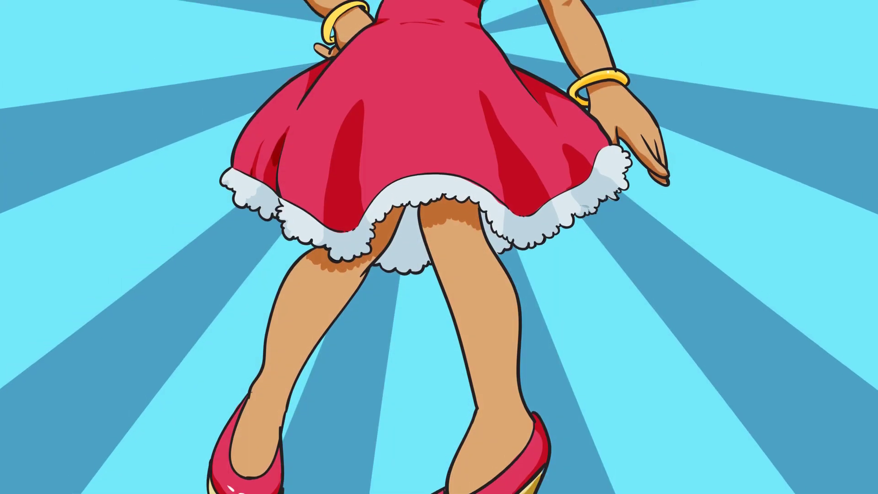